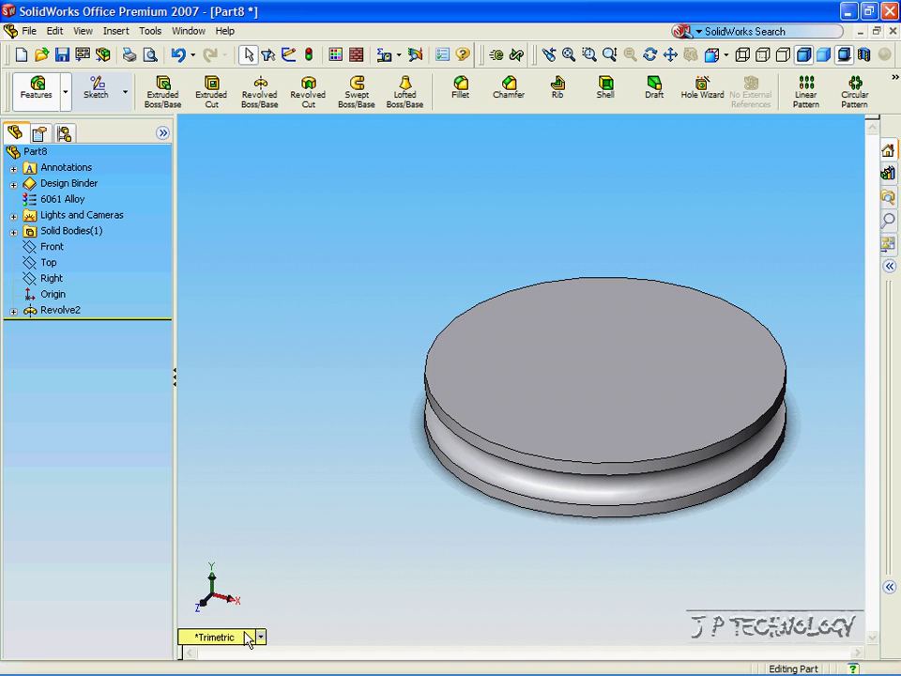
Step: In Front view, sketch a rectangle on the Front plane from the origin past the disc's left edge
click(242, 639)
click(294, 361)
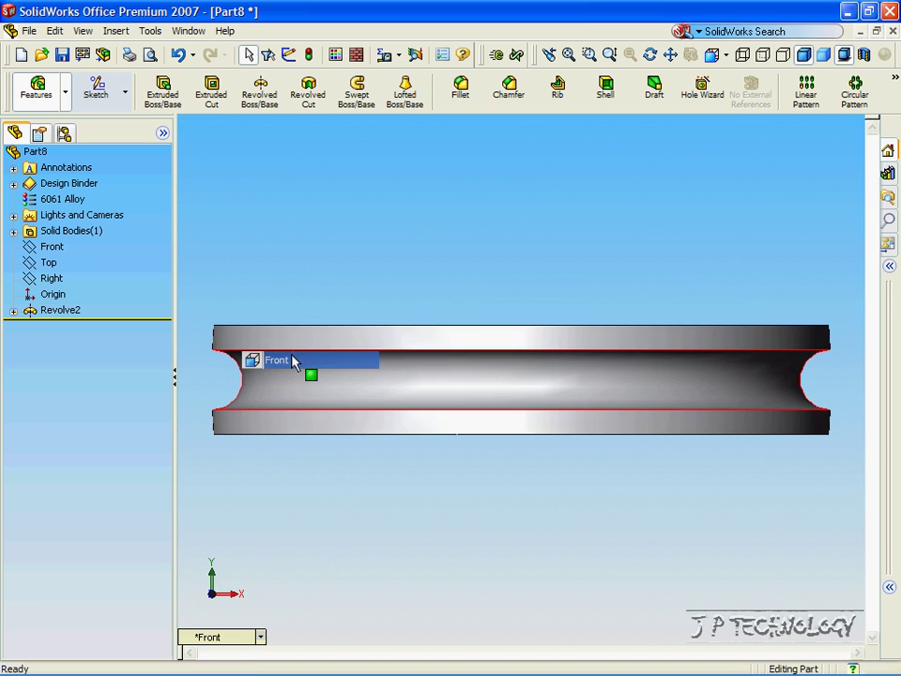
click(51, 247)
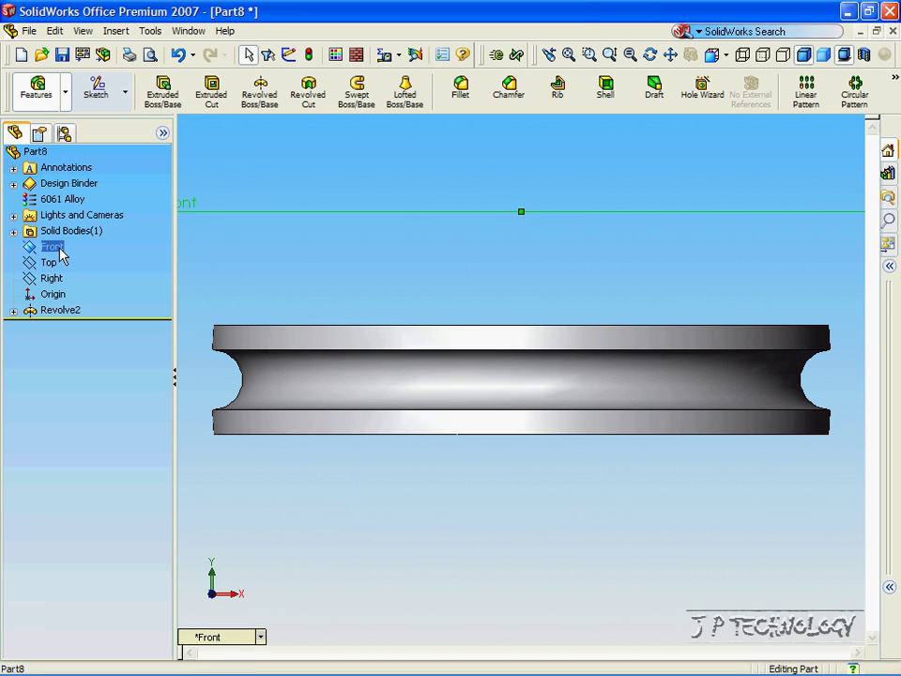
click(96, 94)
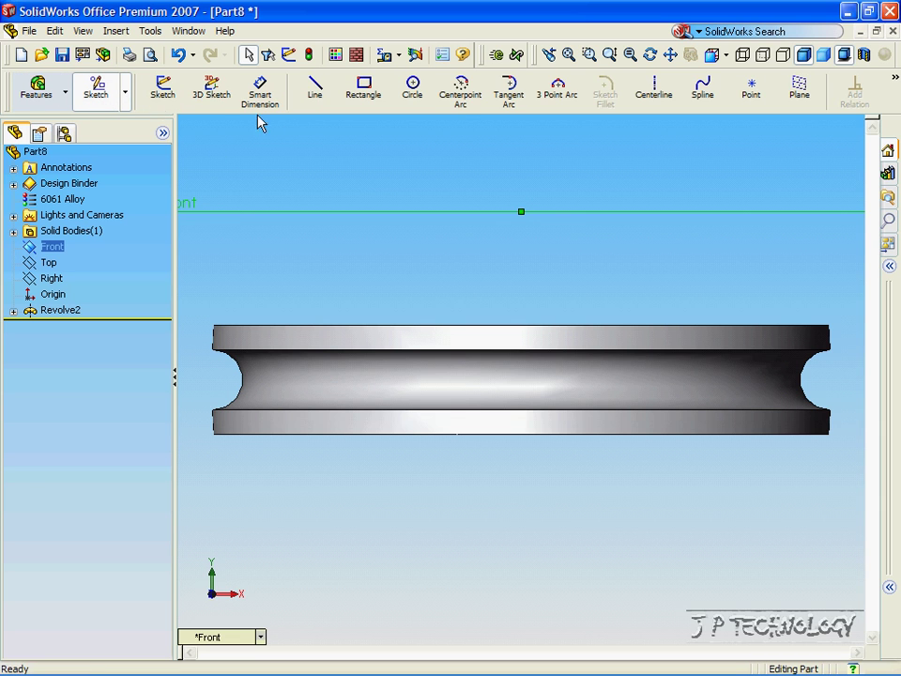
click(364, 90)
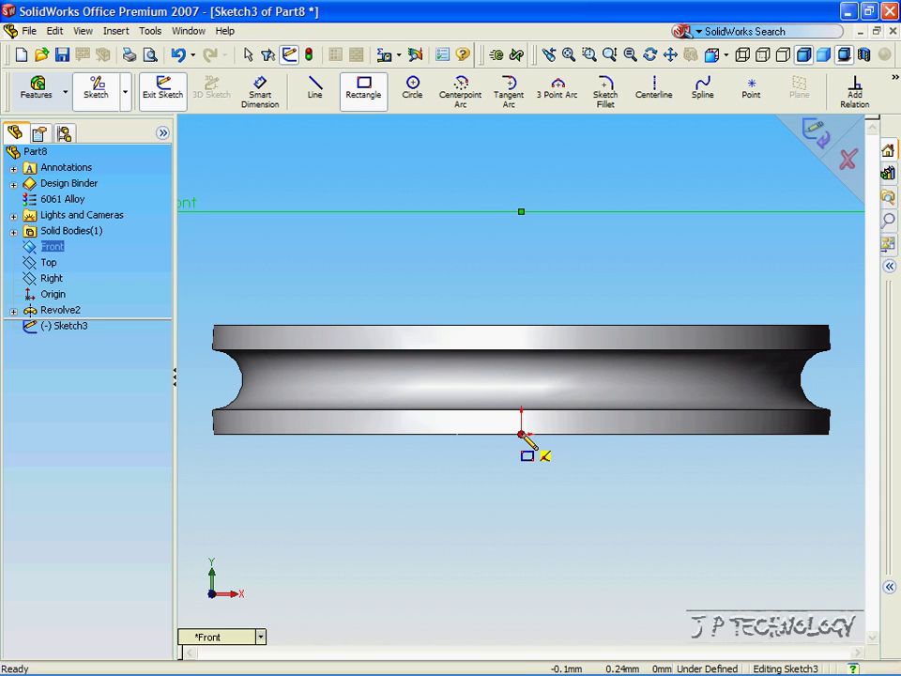
mouse_move(522, 434)
mouse_down()
mouse_move(507, 419)
mouse_move(342, 376)
mouse_move(186, 373)
mouse_up()
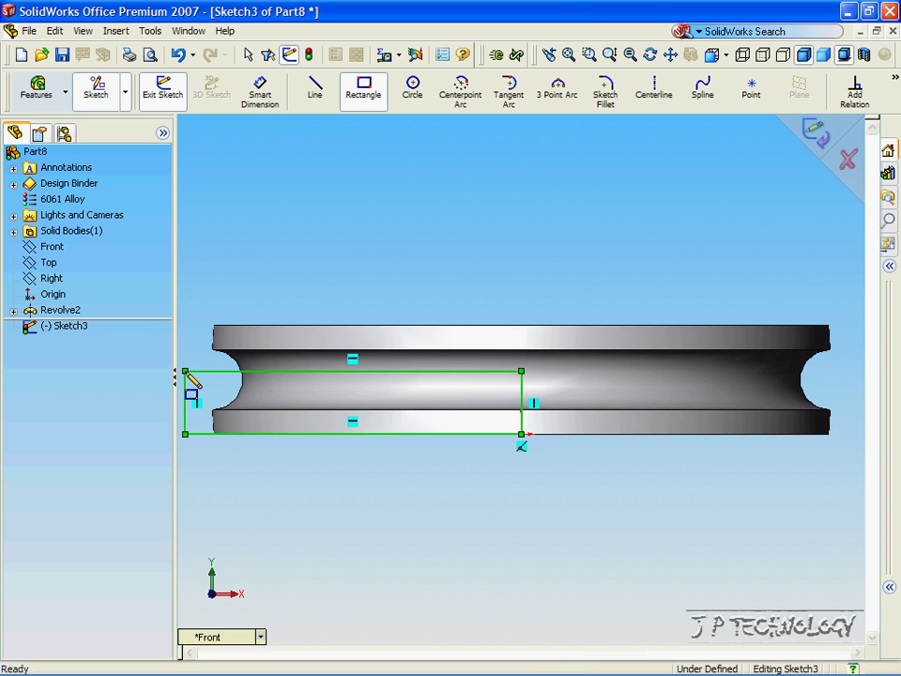
Step: Dimension the rectangle's height between its top and bottom lines to 10 mm
click(262, 91)
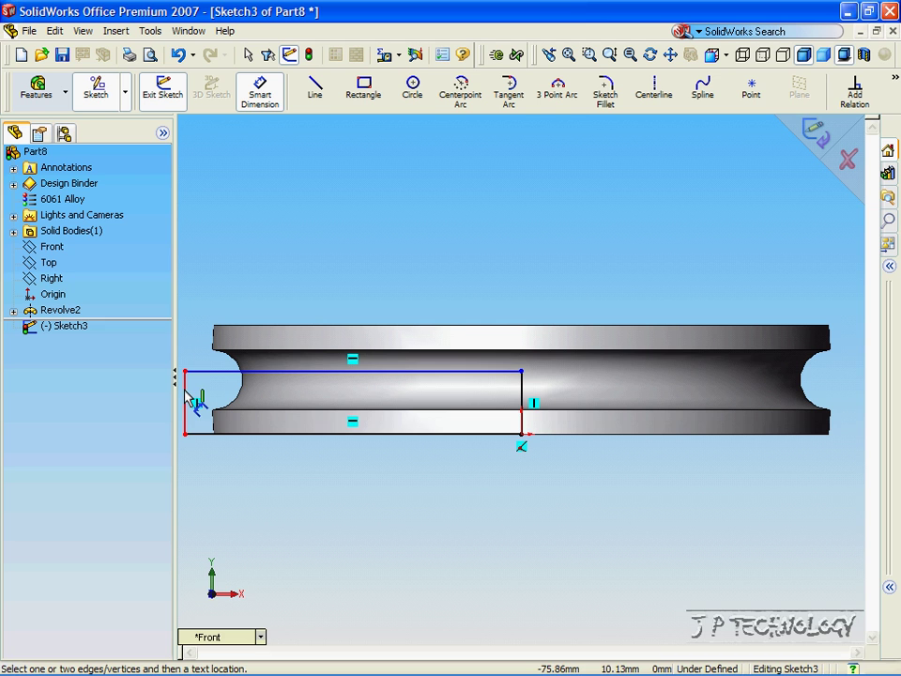
click(211, 374)
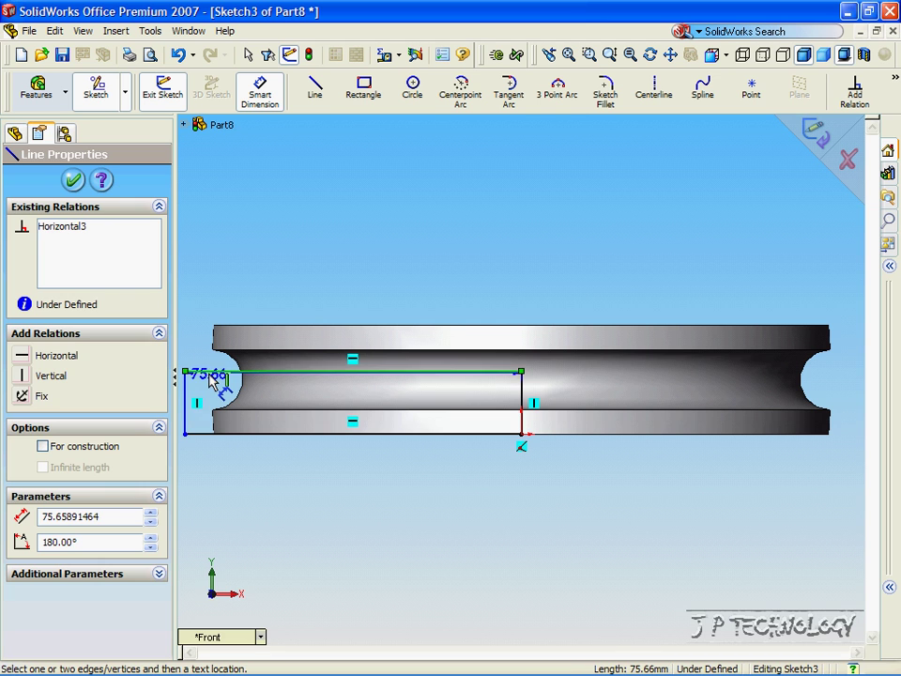
click(213, 433)
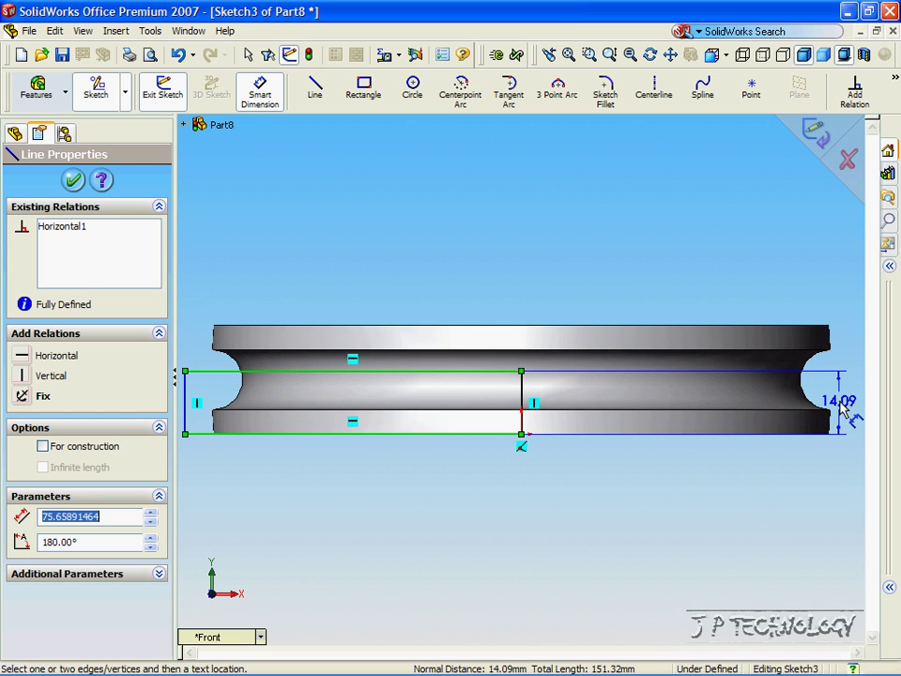
click(843, 409)
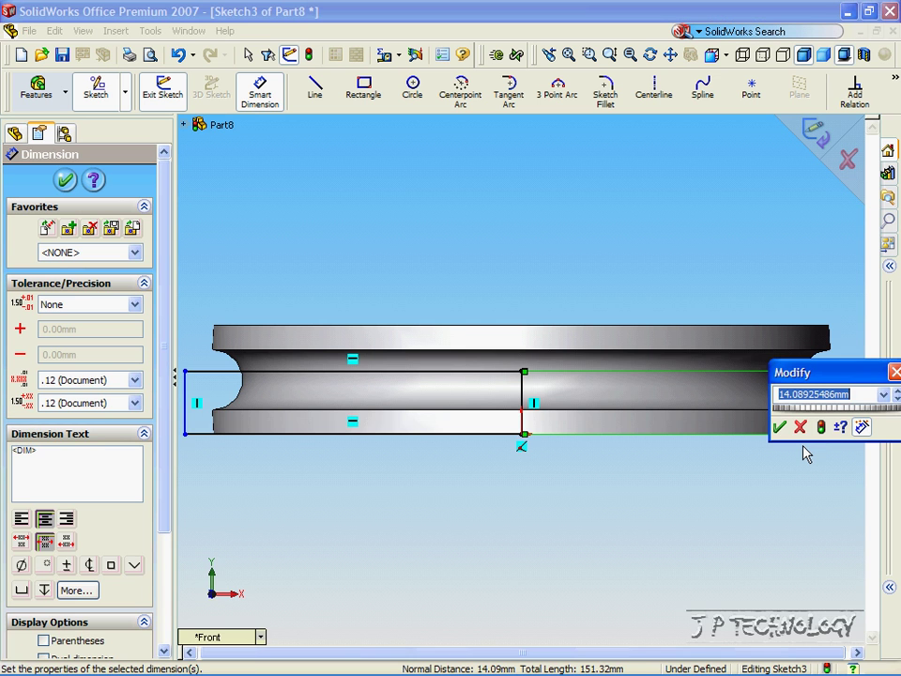
text(10)
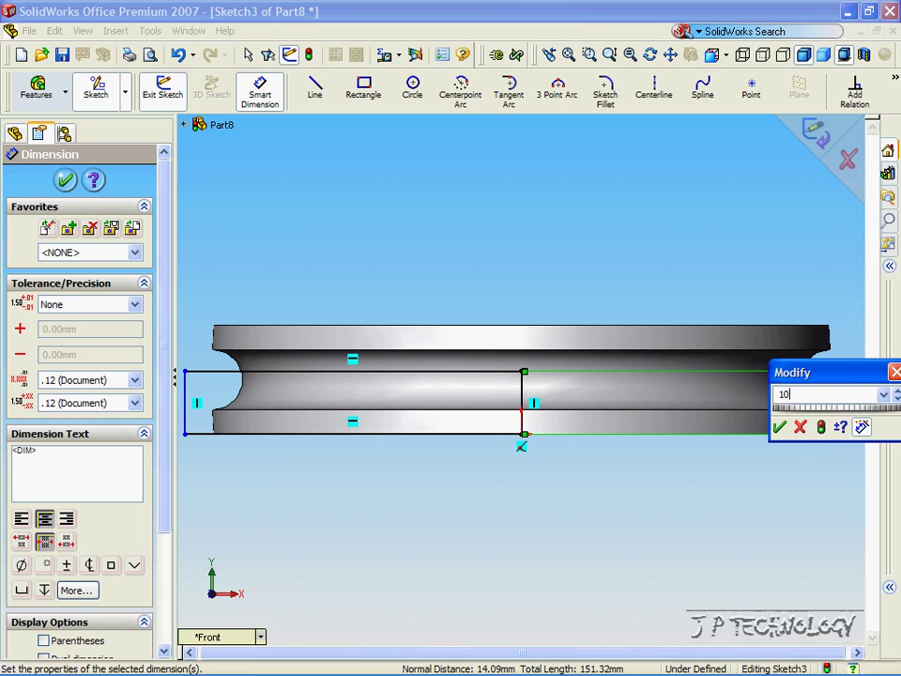
key(Return)
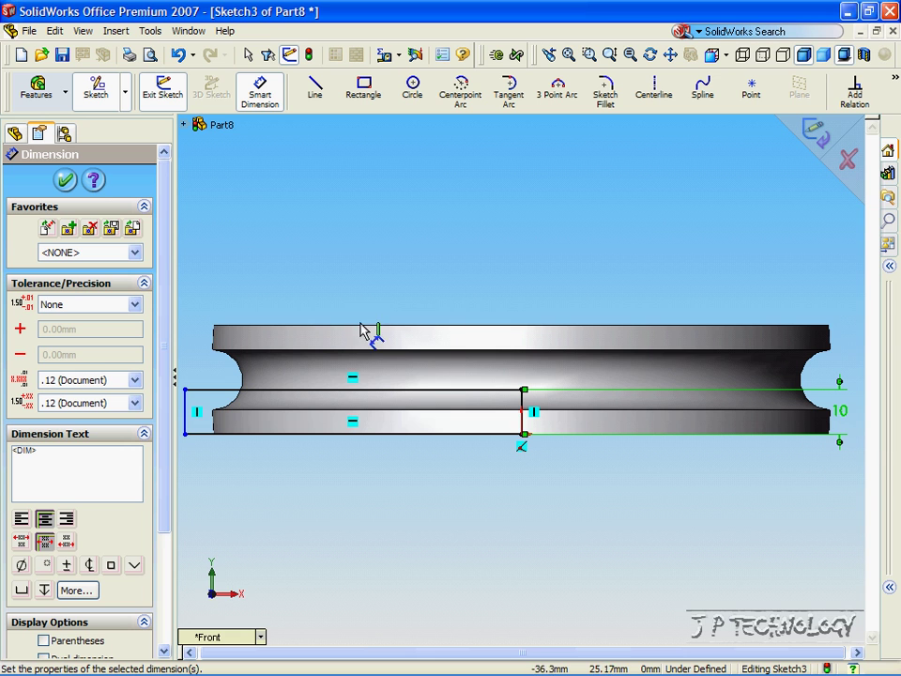
click(65, 181)
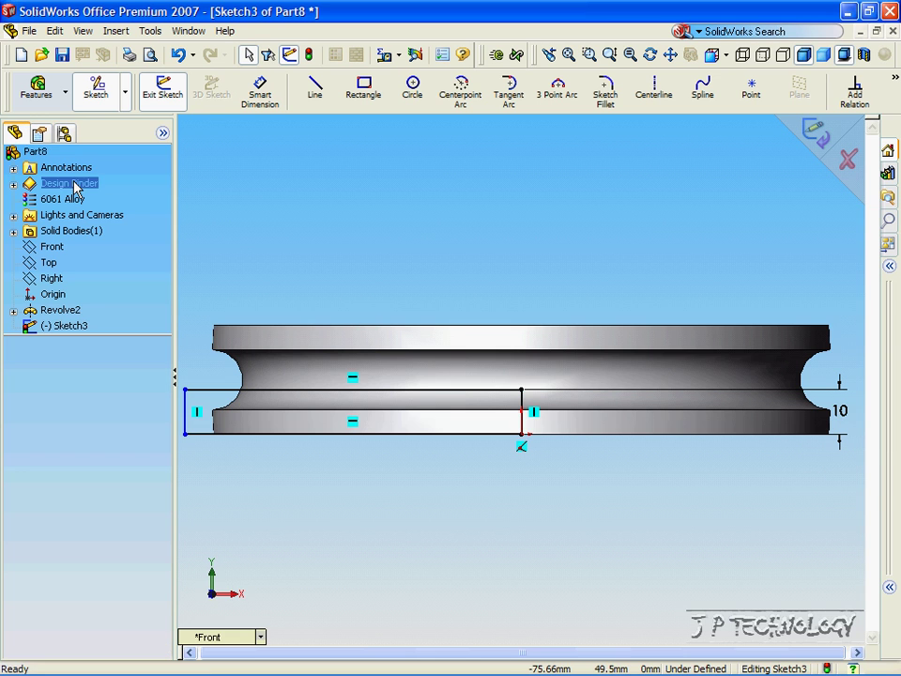
Step: Revolve-cut the 10 mm strip 360° around its vertical sketch line
click(43, 99)
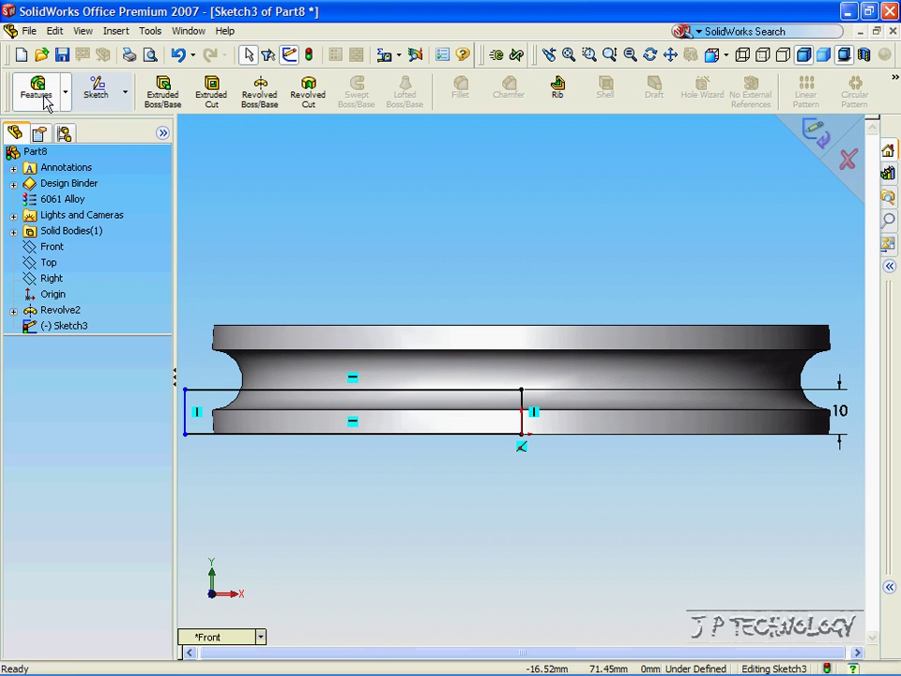
click(309, 91)
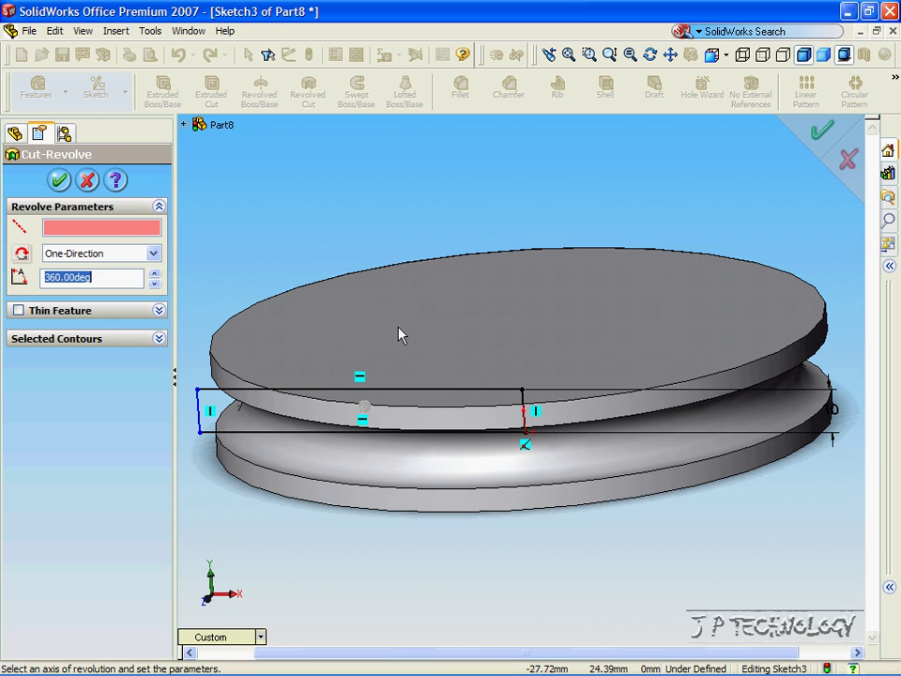
click(524, 413)
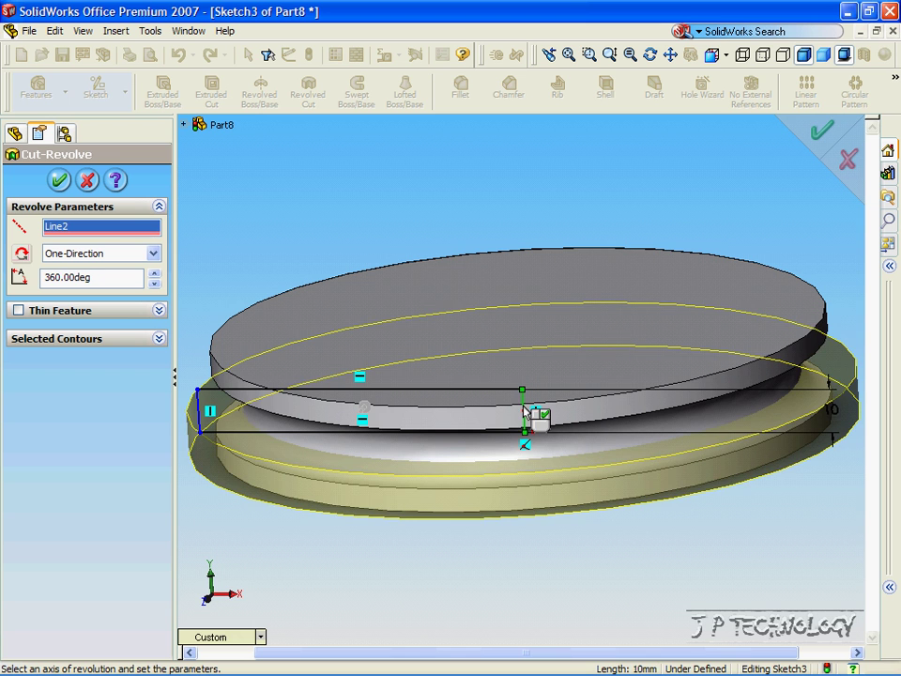
mouse_move(516, 576)
middle_down()
mouse_move(483, 555)
mouse_move(479, 535)
mouse_move(463, 539)
mouse_move(408, 332)
middle_up()
scroll(423, 442, up, 3)
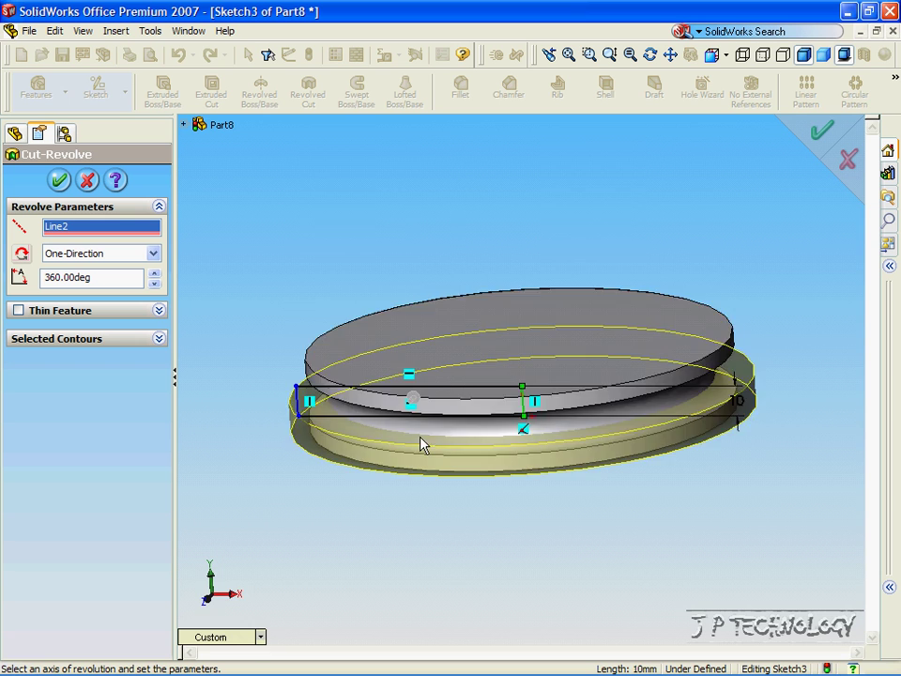
key(Up)
key(Up)
key(Up)
key(Down)
key(Down)
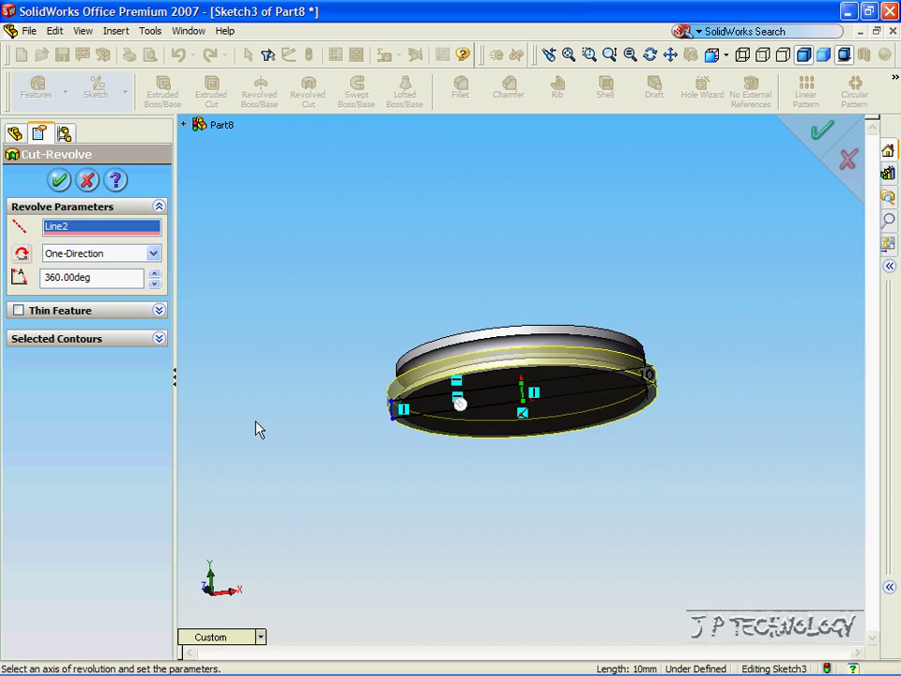
key(Right)
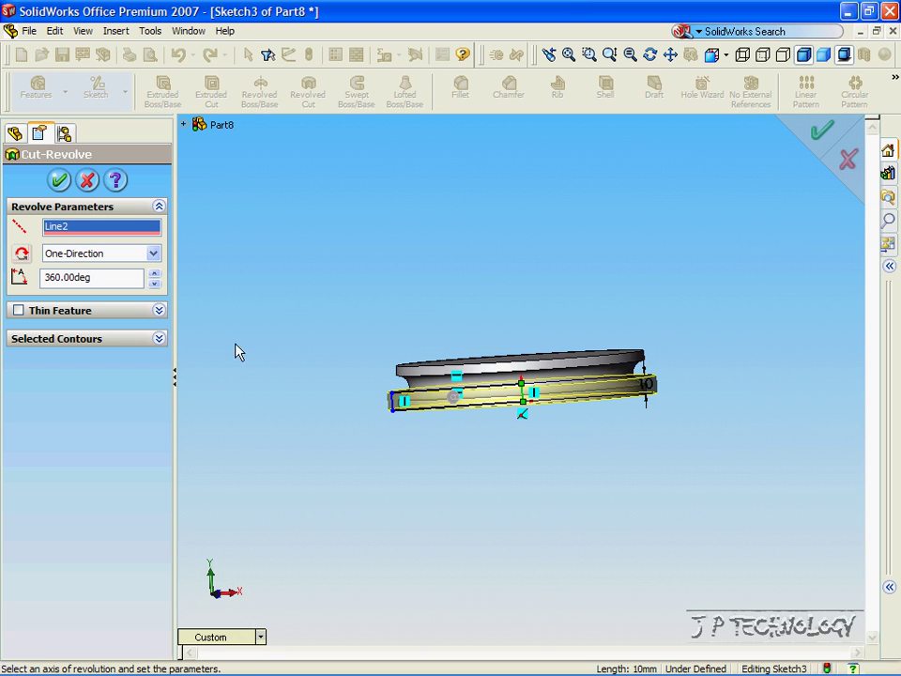
click(58, 179)
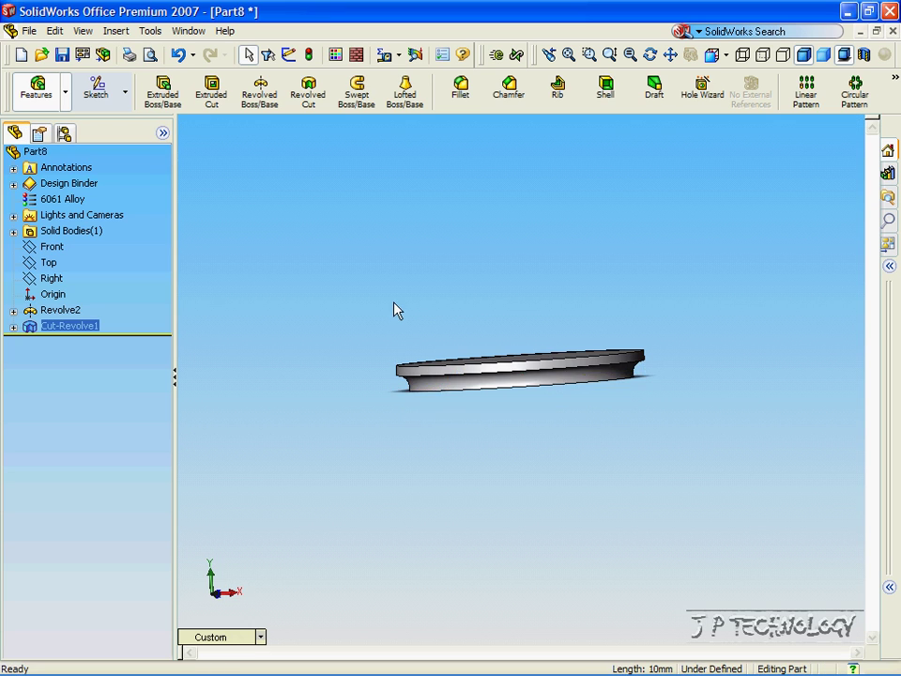
Step: Tilt the view with the arrow keys to inspect the cut disc's faces
key(Down)
key(Down)
key(Down)
key(Down)
key(Down)
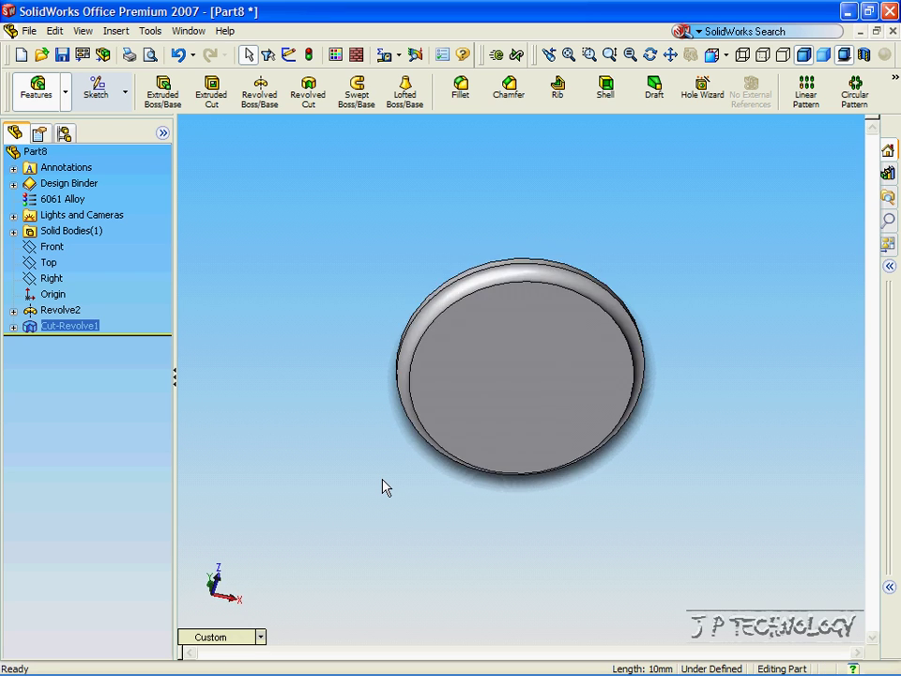
key(Down)
key(Down)
key(Down)
key(Down)
key(Down)
key(Down)
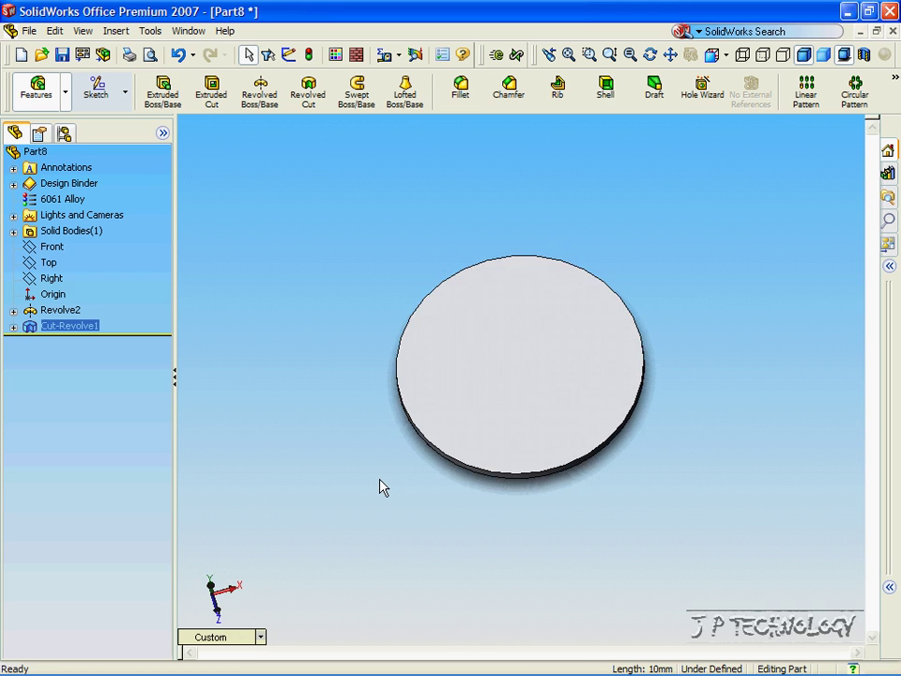
key(Down)
key(Down)
key(Down)
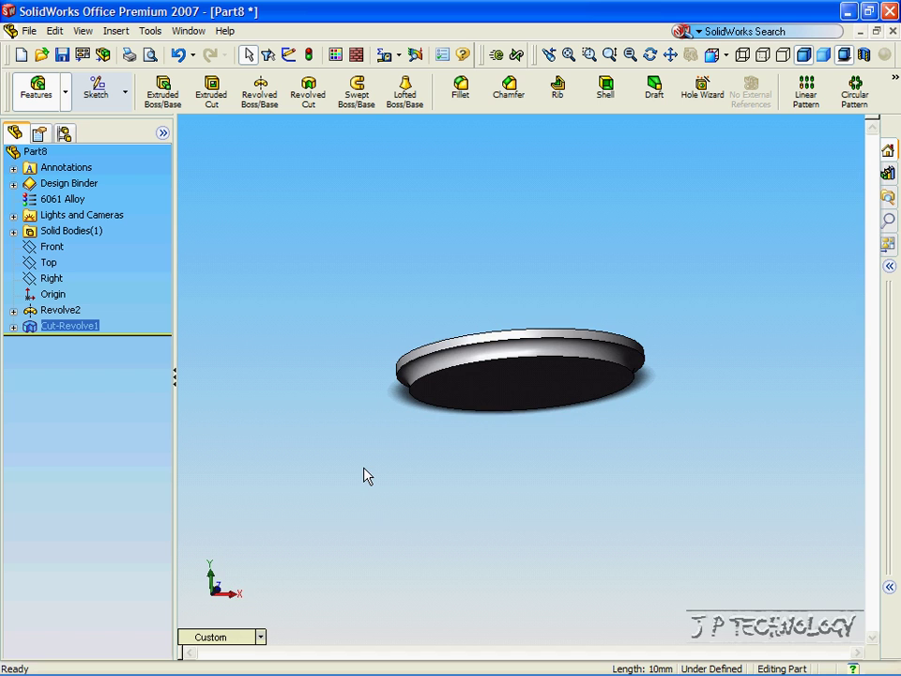
key(Down)
key(Down)
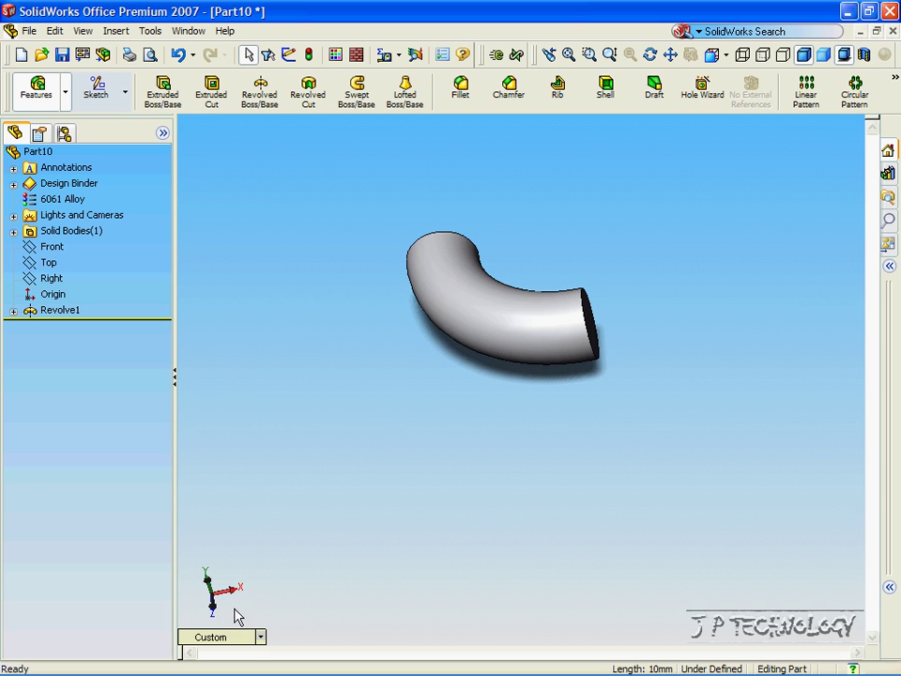
Step: In Front view, draw a 20 mm radius circle on the Front plane centred on the bend's end
click(240, 640)
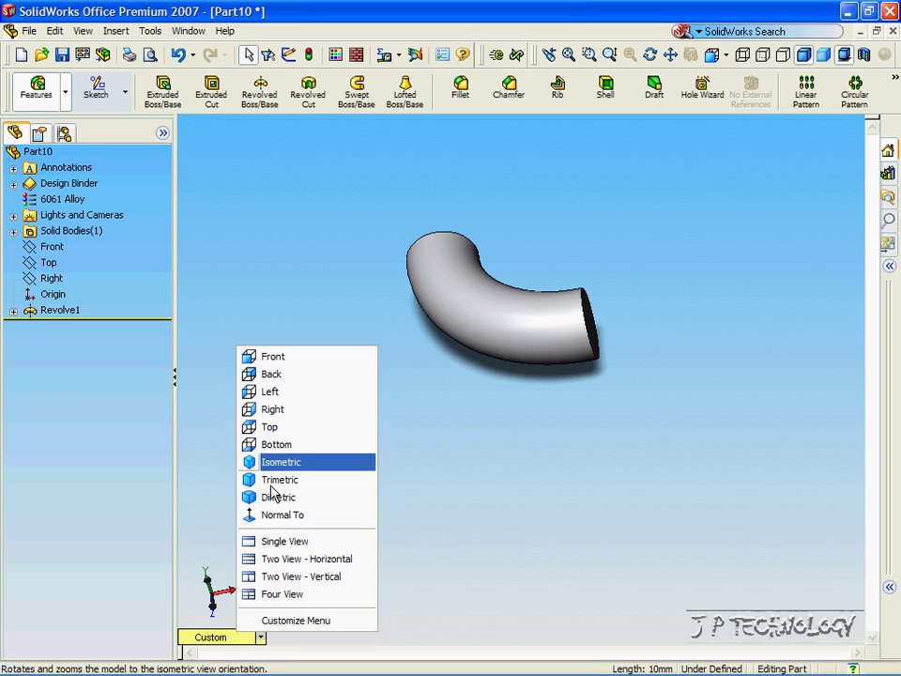
click(274, 358)
click(53, 247)
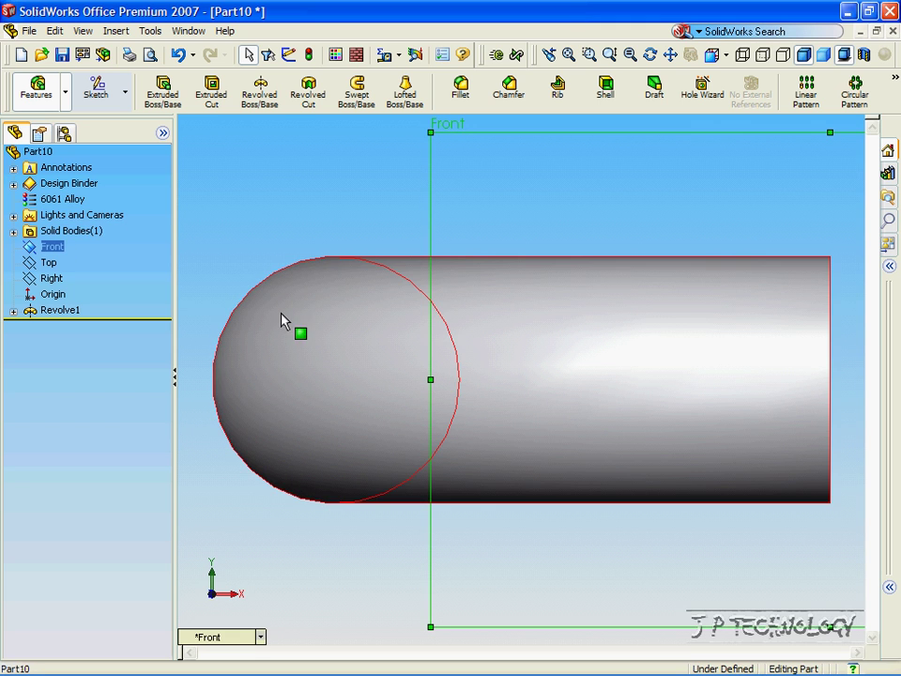
click(96, 89)
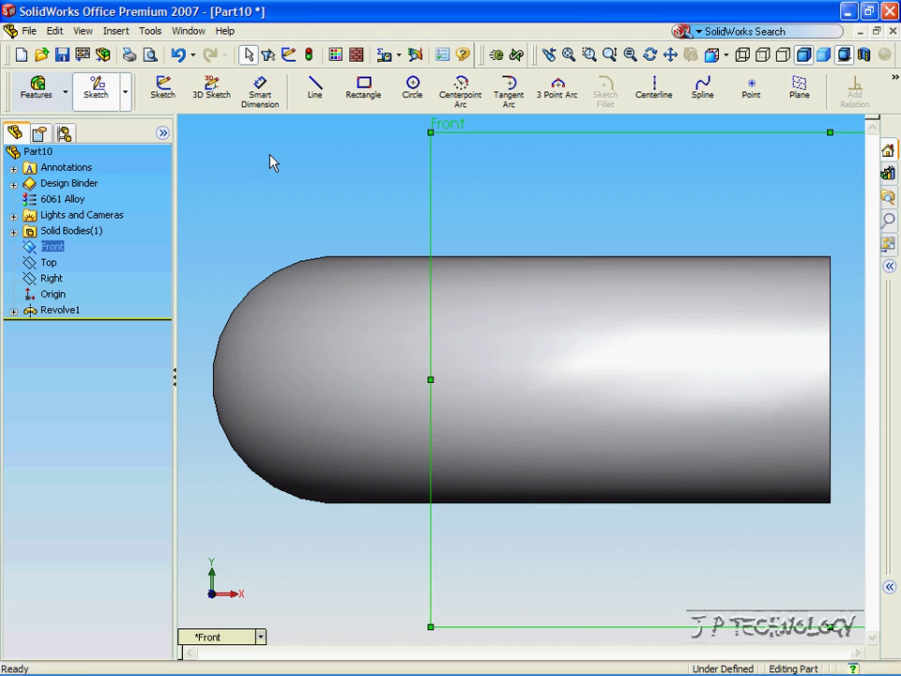
click(414, 89)
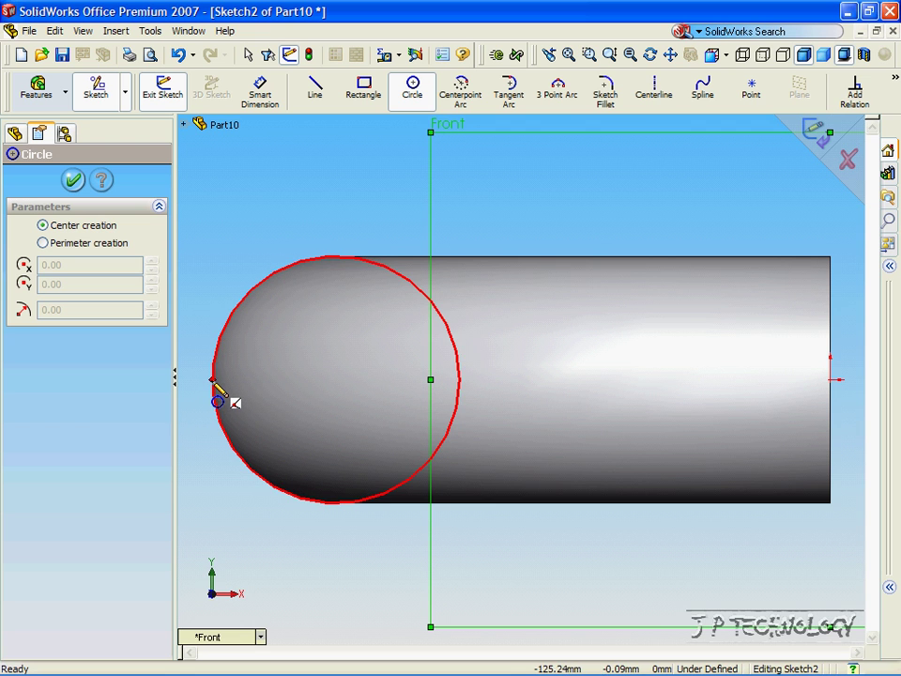
mouse_move(218, 400)
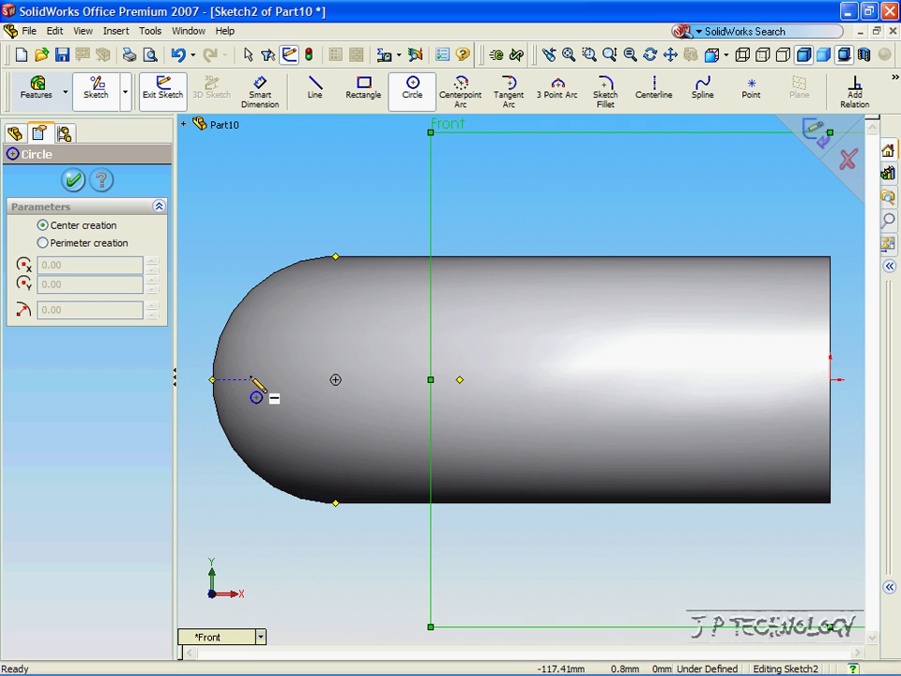
click(336, 380)
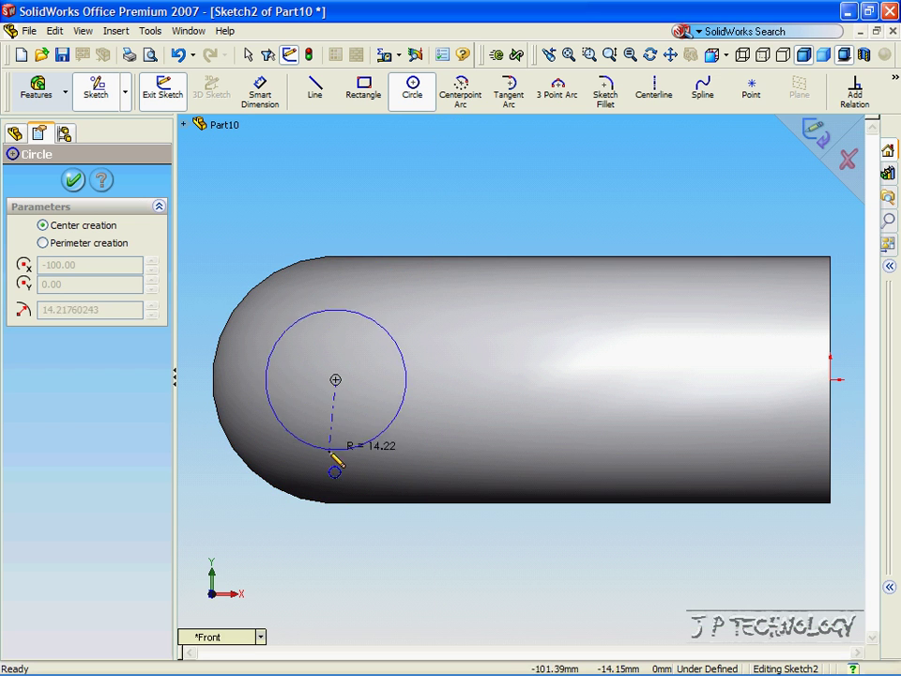
click(237, 385)
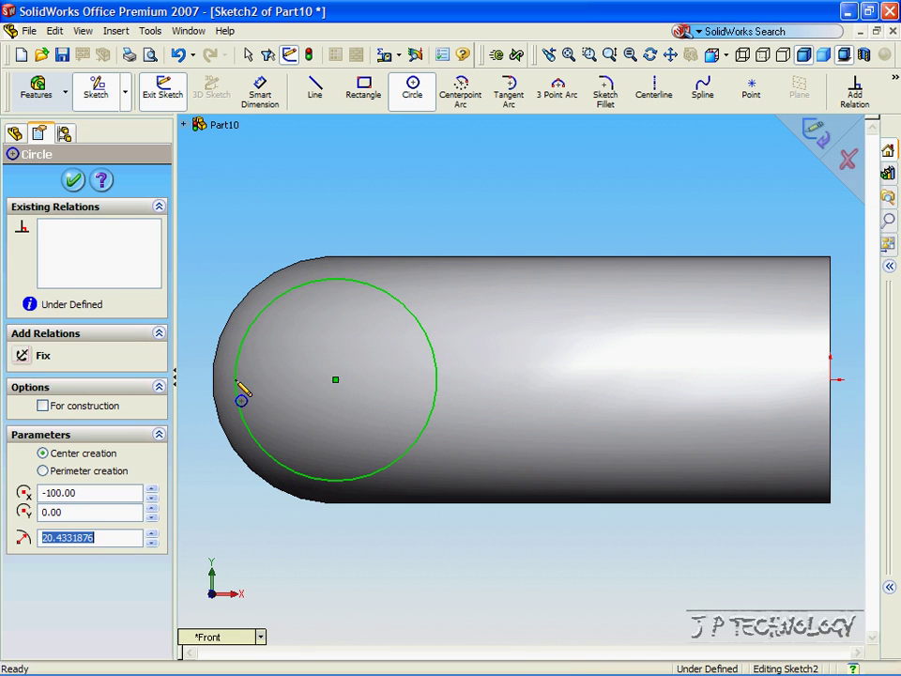
text(2)
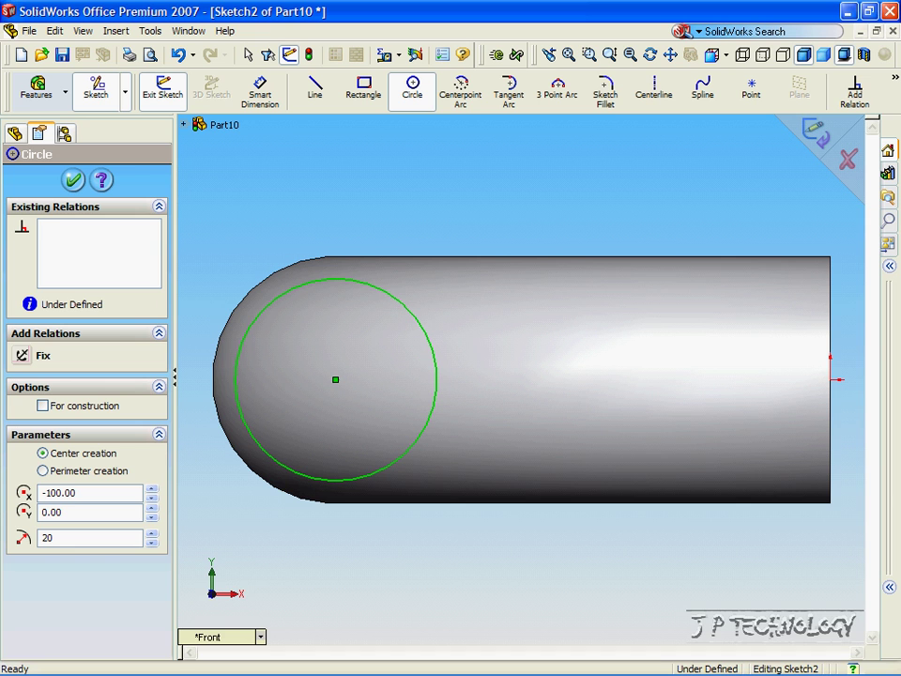
text(0)
key(Return)
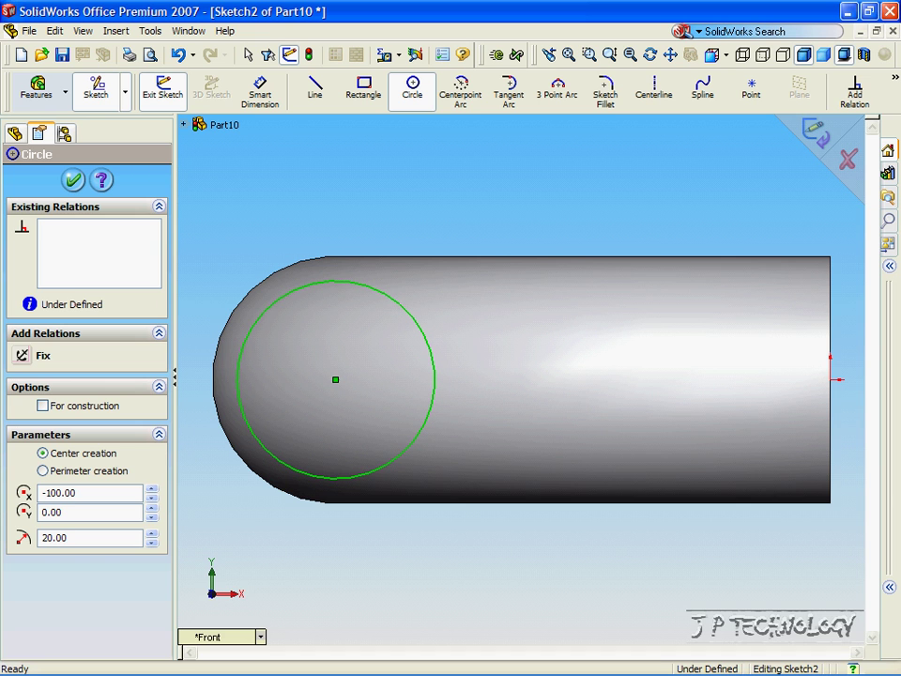
click(74, 178)
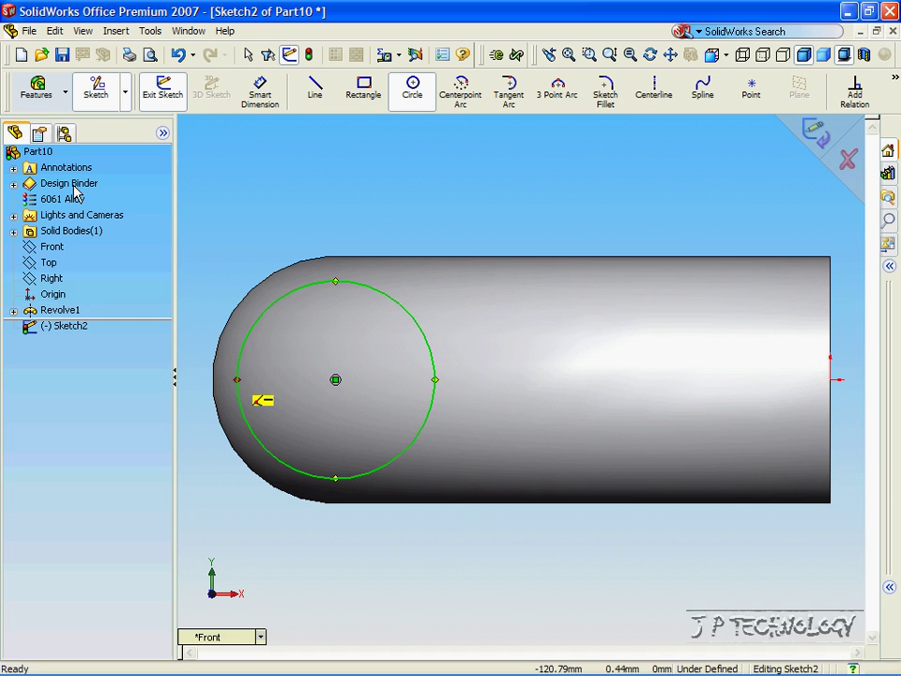
click(260, 636)
Step: Switch to isometric view and turn on Temporary Axes to reveal the vertical revolve axis
click(282, 463)
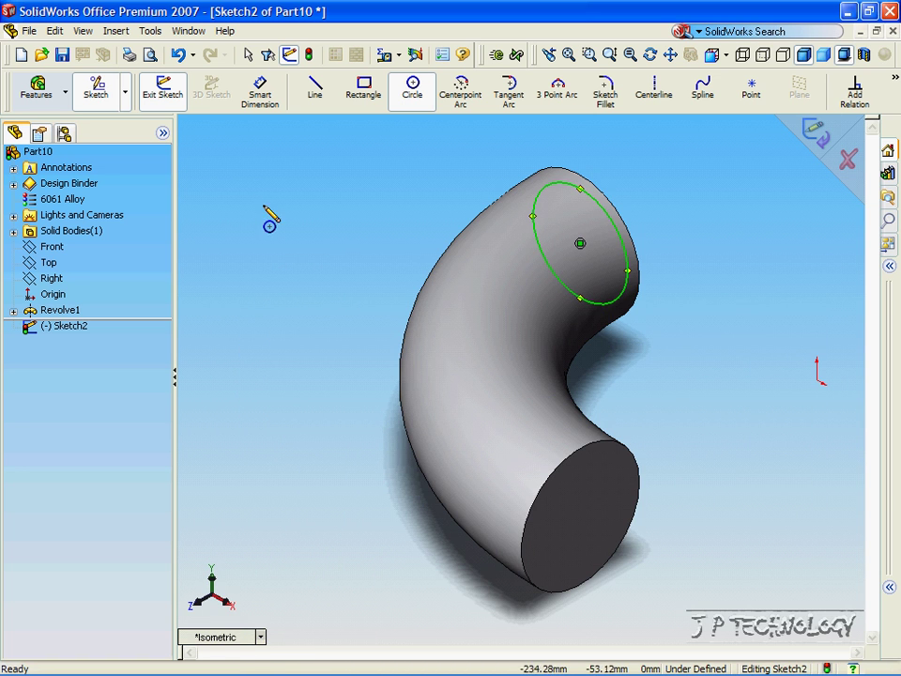
scroll(375, 270, up, 2)
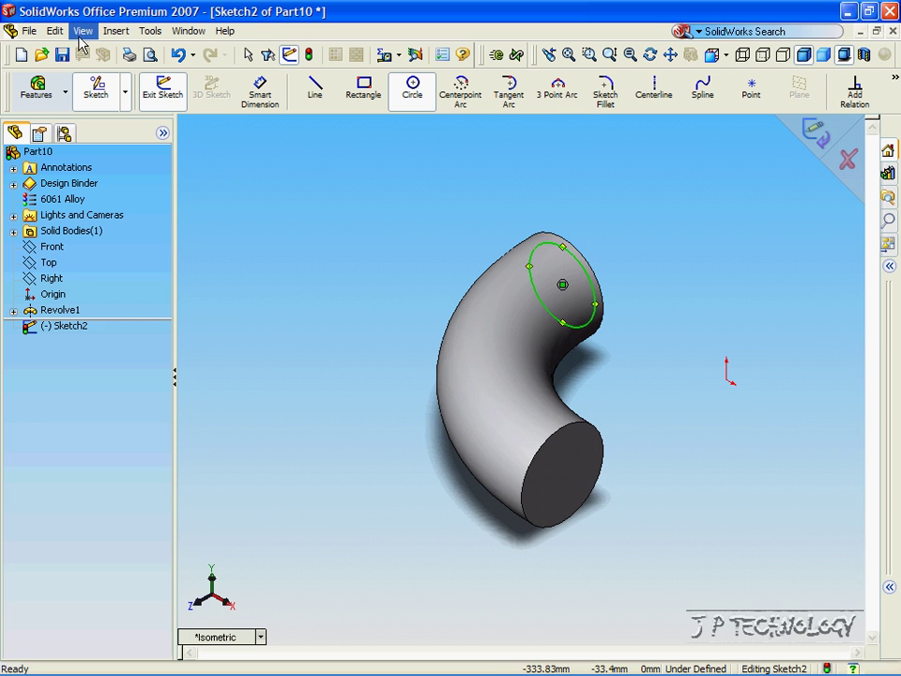
click(83, 34)
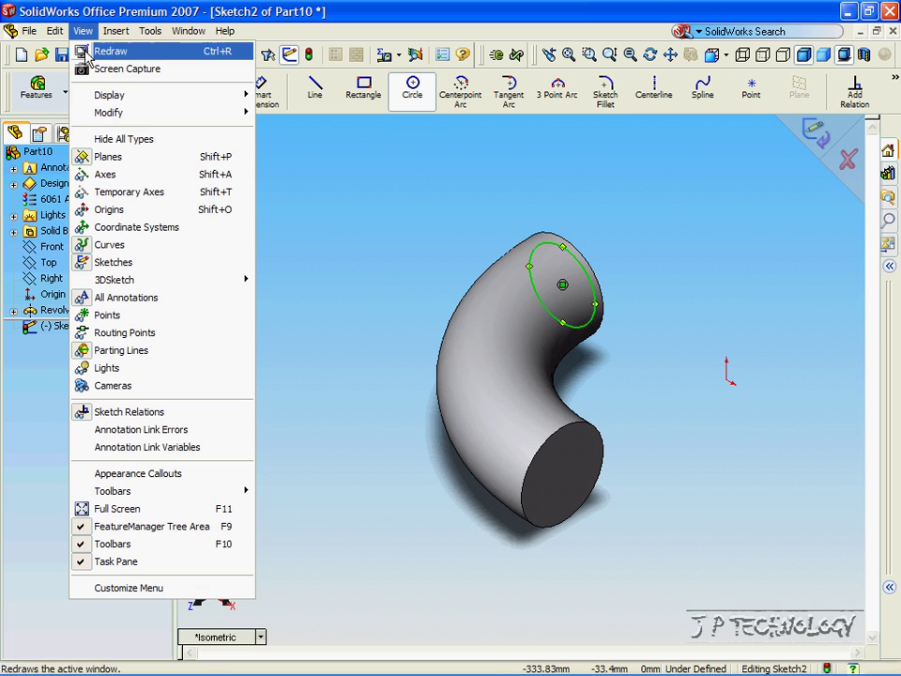
click(126, 194)
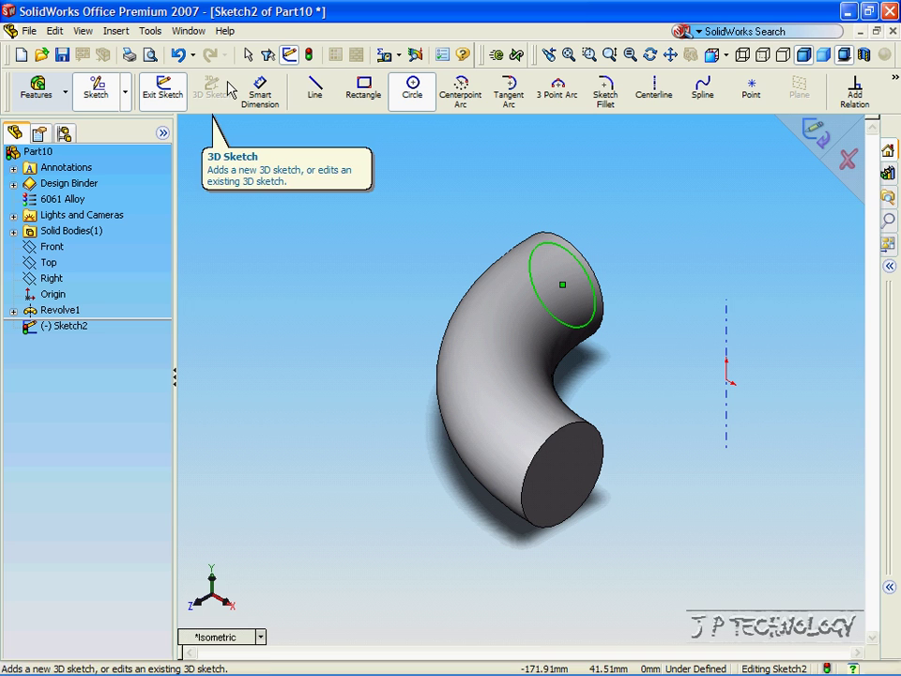
Step: Set up a 90° revolved cut of the 20 mm circle around the temporary axis, directed along the bend
click(38, 92)
click(309, 94)
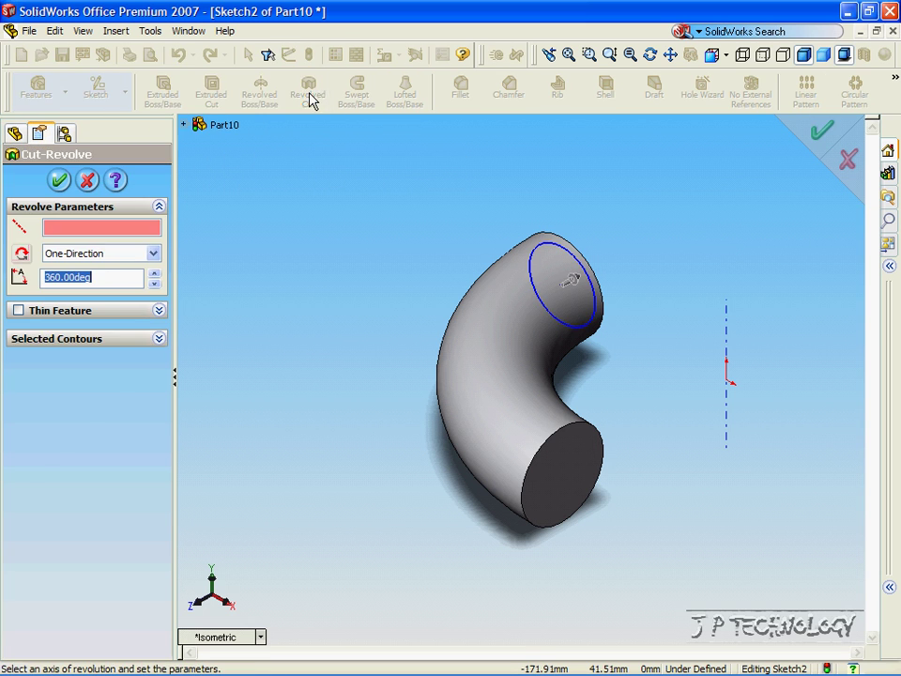
click(728, 341)
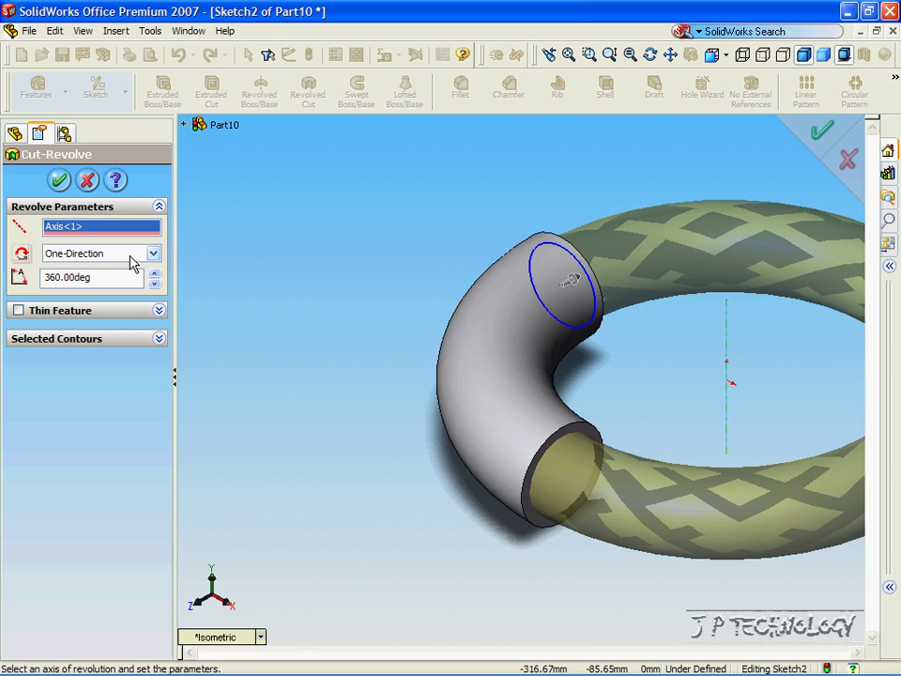
click(23, 255)
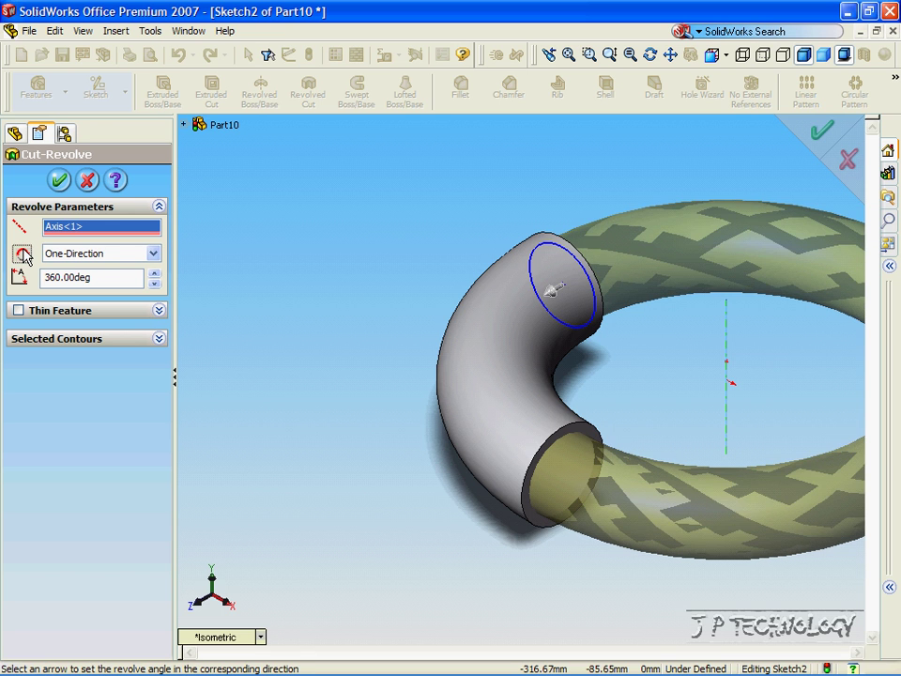
click(23, 256)
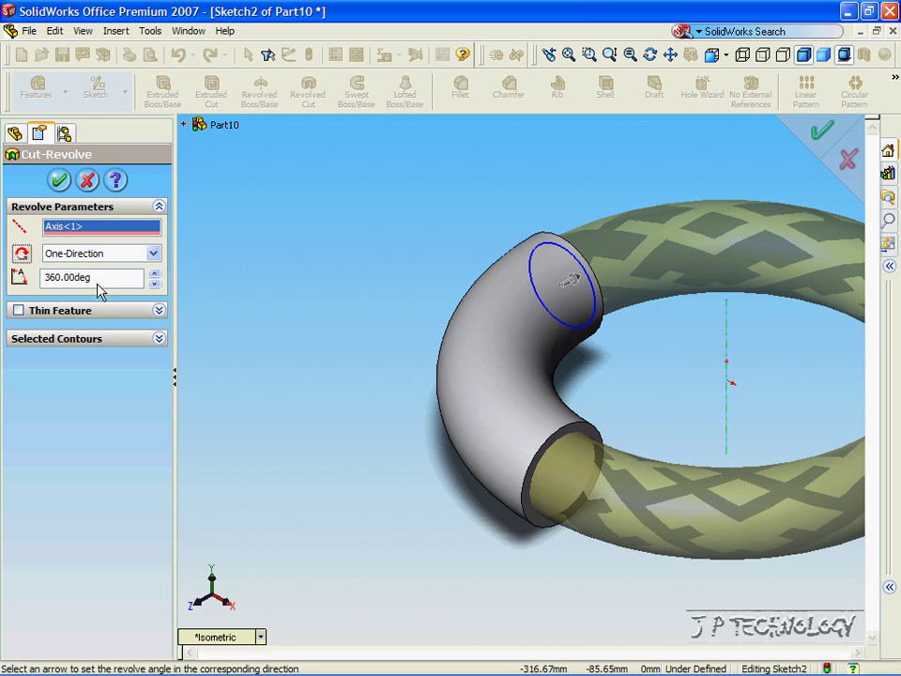
drag(139, 278, 10, 272)
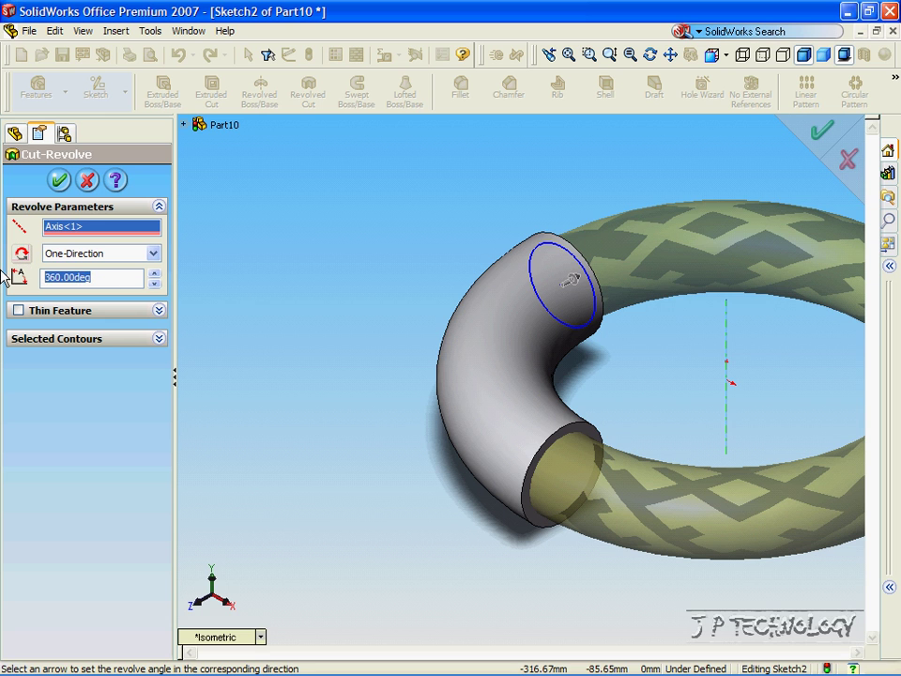
text(90)
key(Return)
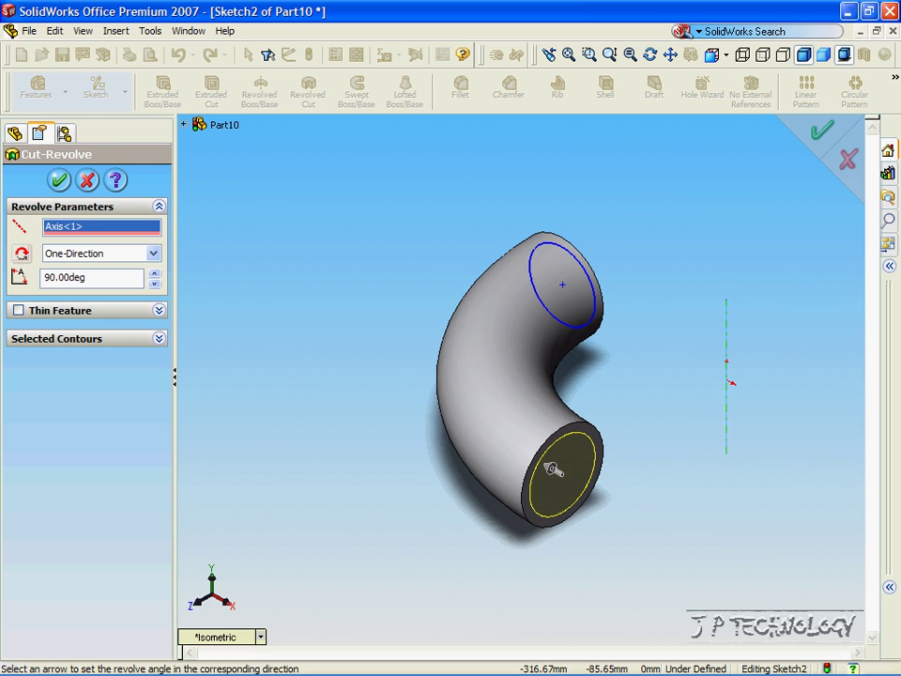
click(20, 254)
click(22, 256)
click(22, 260)
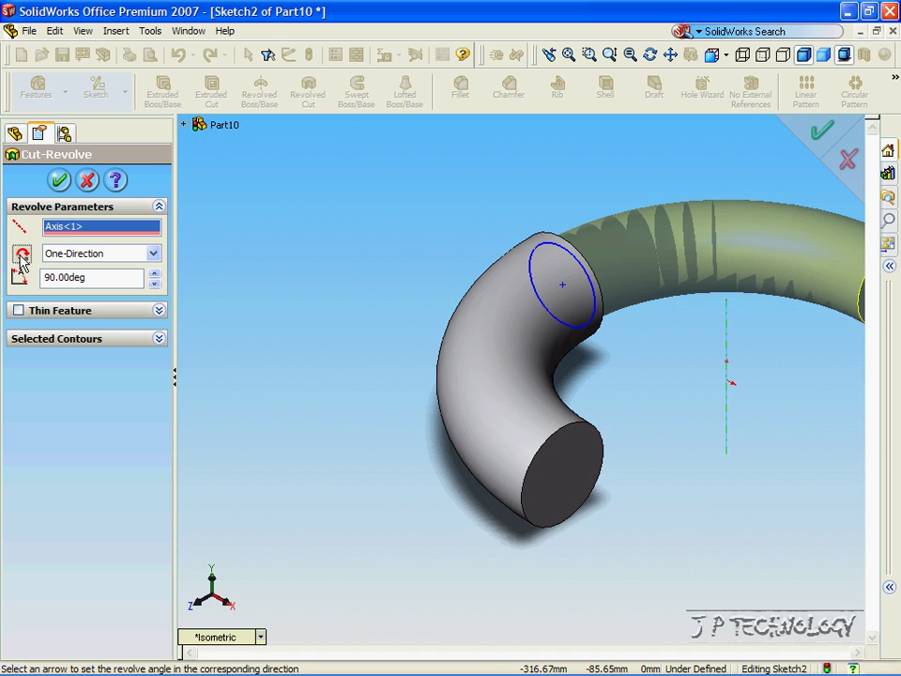
click(22, 260)
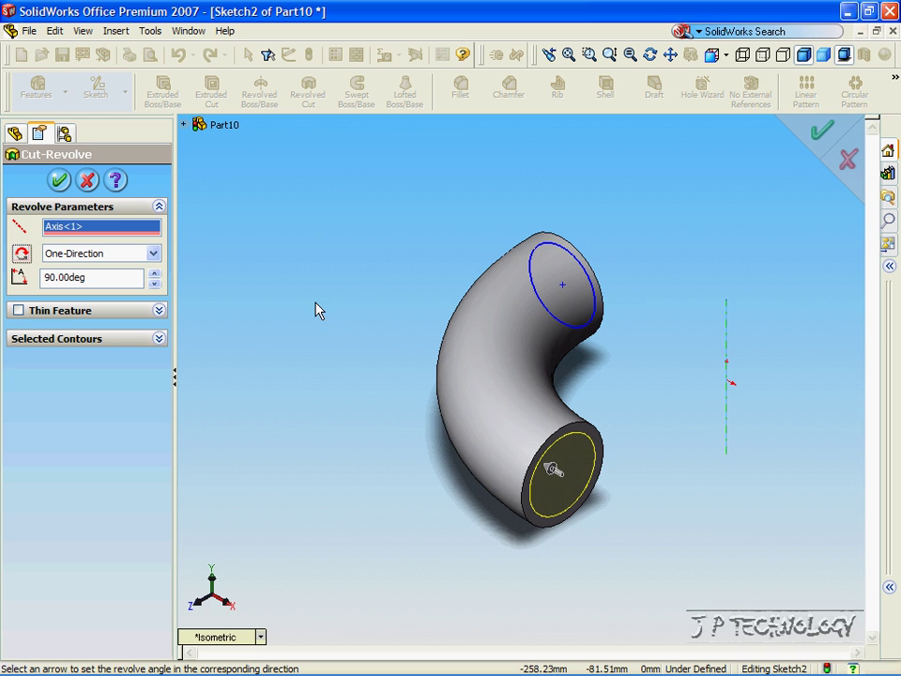
Step: Accept the 90° revolved cut, then rotate the hollow pipe and set the isometric view
click(58, 181)
key(Up)
key(Up)
key(Up)
key(Up)
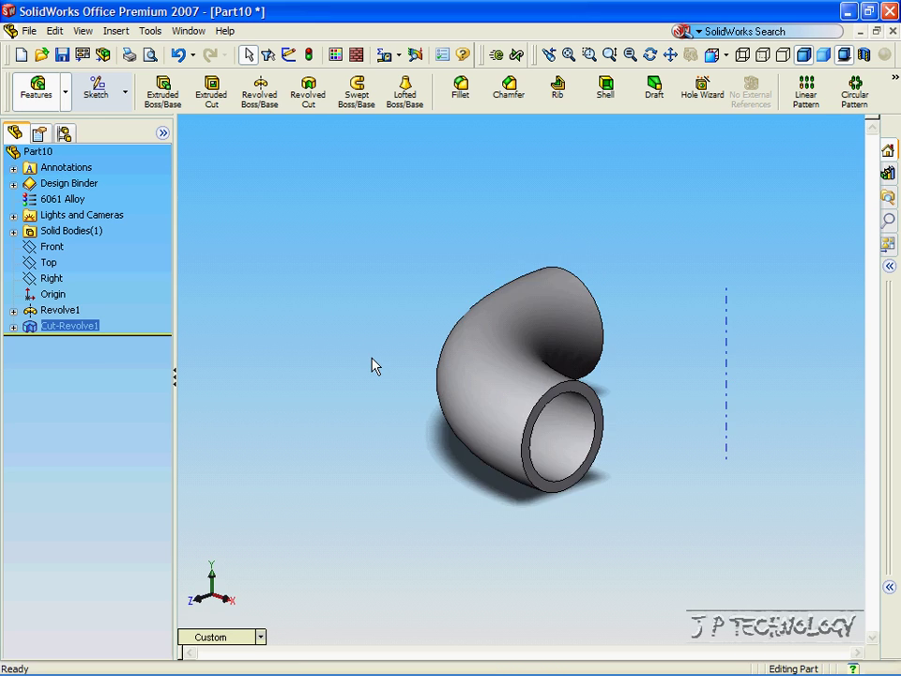
key(Left)
key(Left)
key(Left)
key(Left)
key(Left)
key(Left)
key(Left)
key(Left)
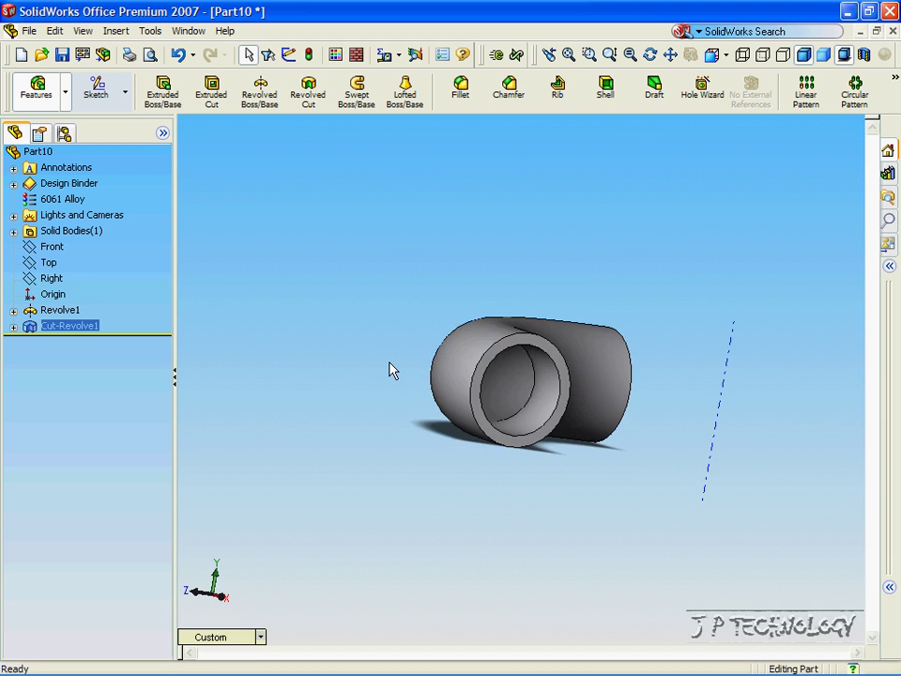
key(Left)
key(Left)
key(Left)
key(Left)
key(Left)
key(Left)
key(Left)
key(Left)
key(Left)
key(Left)
key(Left)
key(Left)
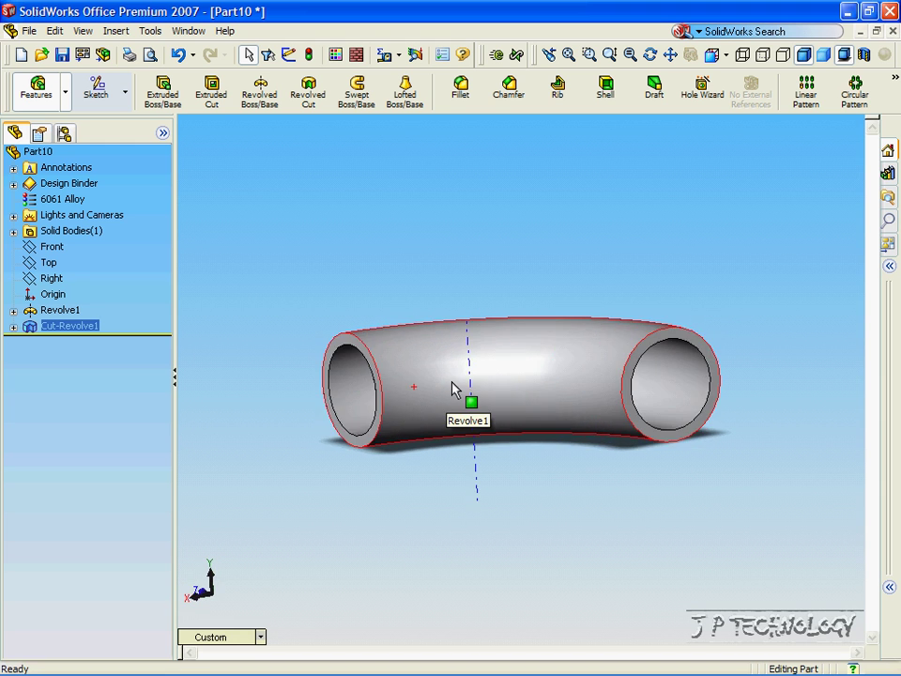
key(Left)
key(Left)
key(Left)
key(Left)
key(Left)
key(Left)
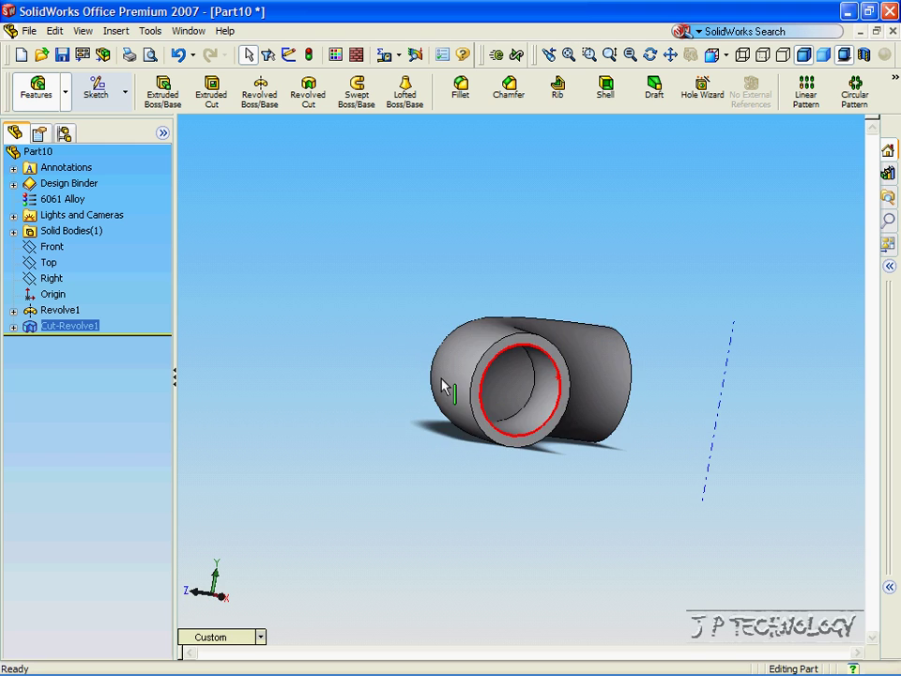
key(Up)
key(Up)
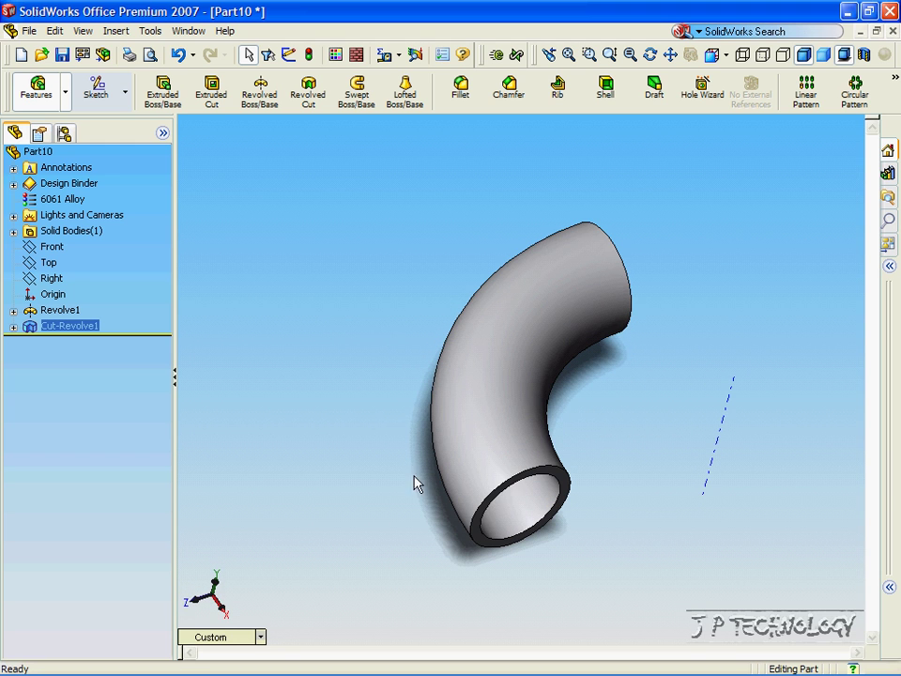
click(261, 639)
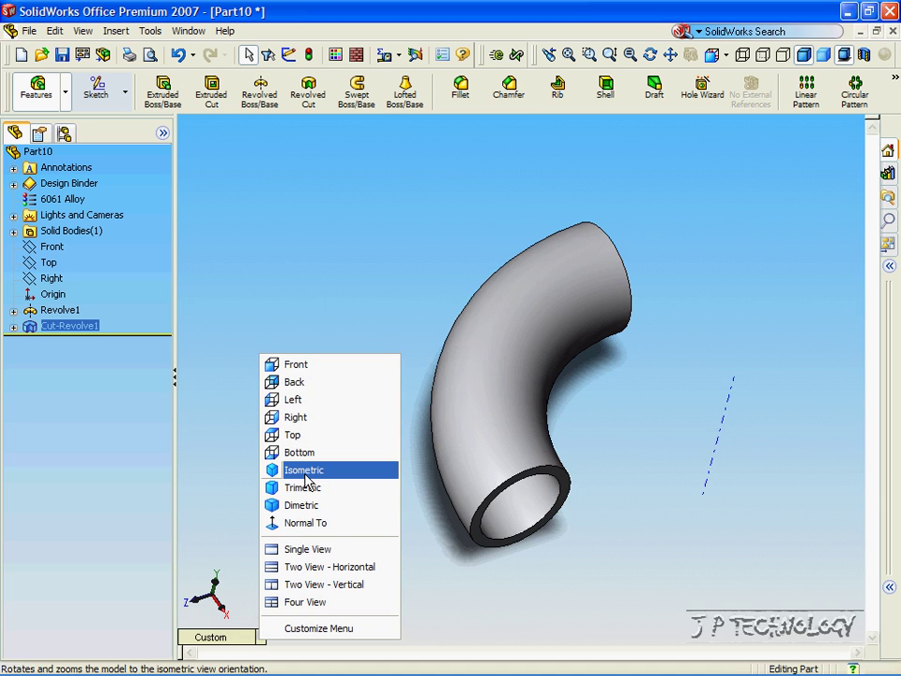
click(305, 474)
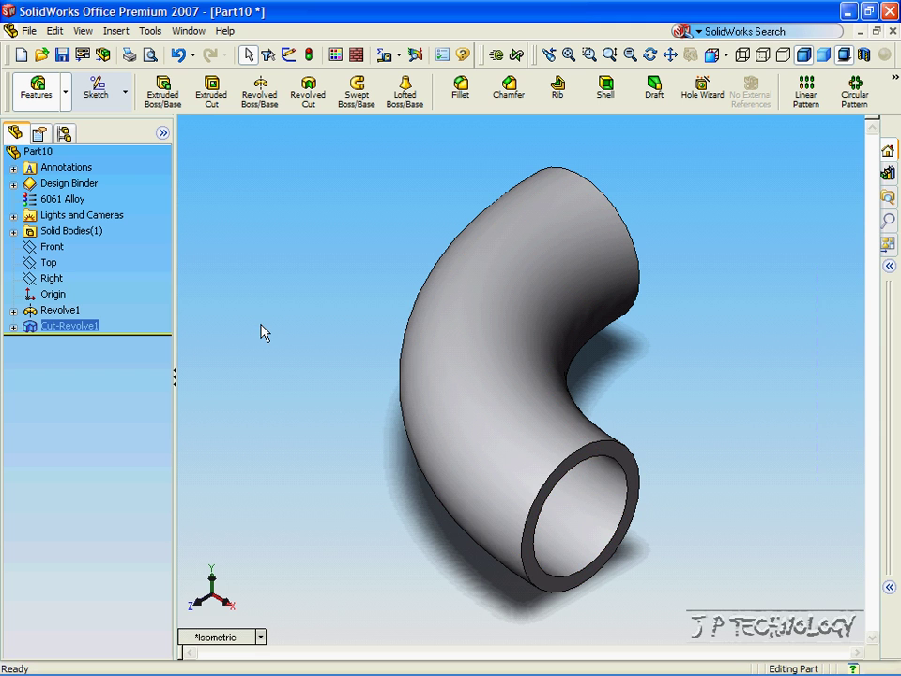
Step: Turn to the Front view, select the Front plane and zoom to fit
click(256, 639)
click(305, 363)
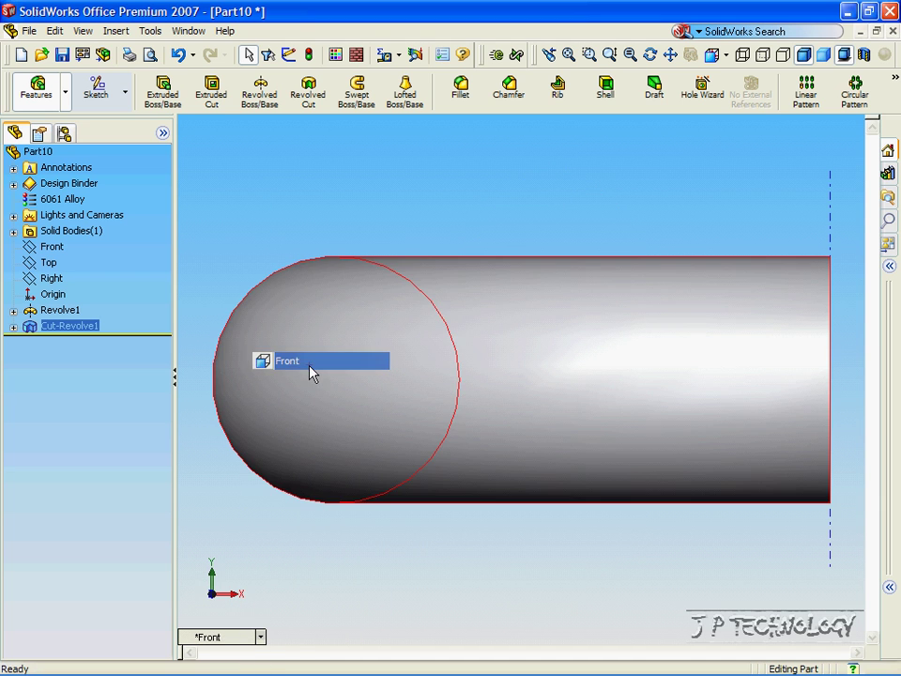
click(70, 246)
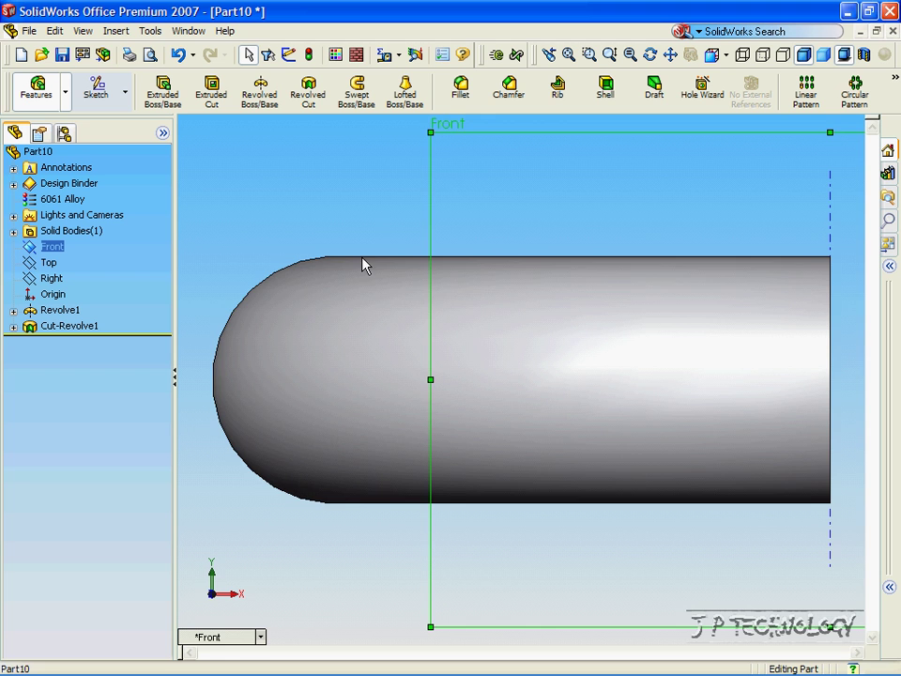
key(f)
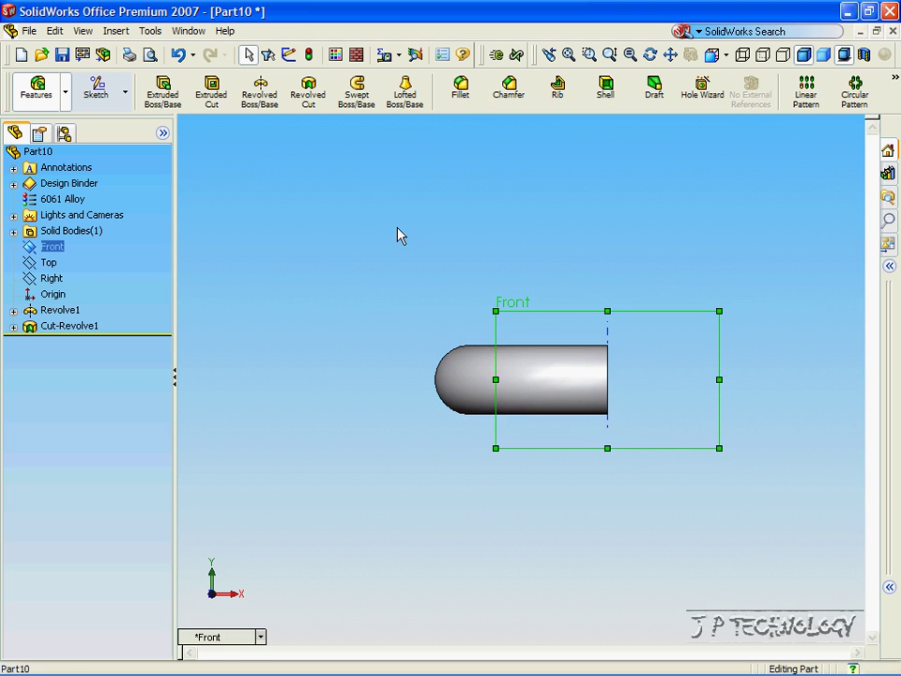
Step: Draw two concentric circles, radii about 51 and 39 mm, right of the pipe
click(96, 90)
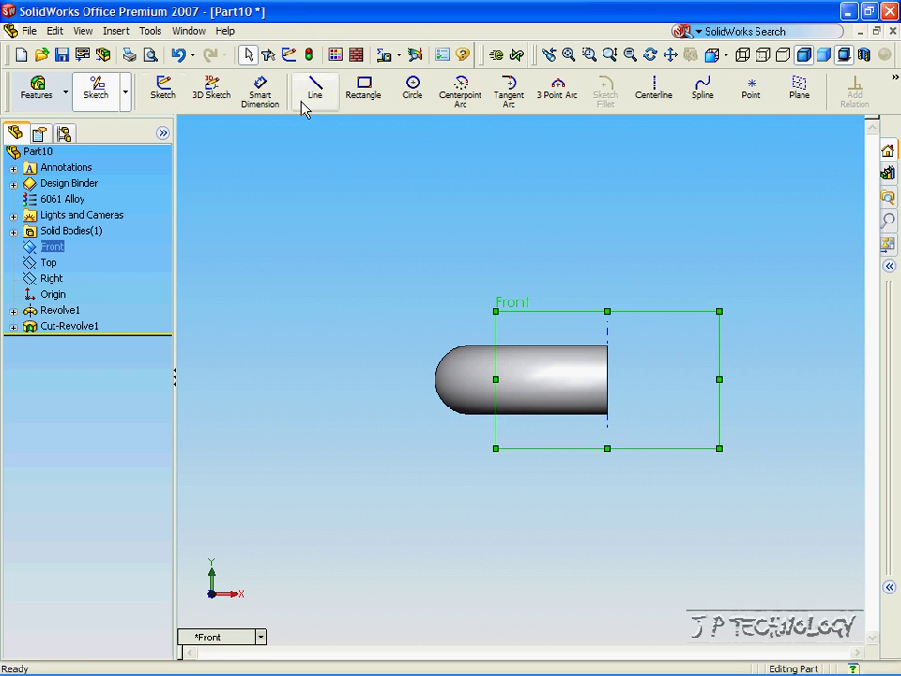
click(414, 92)
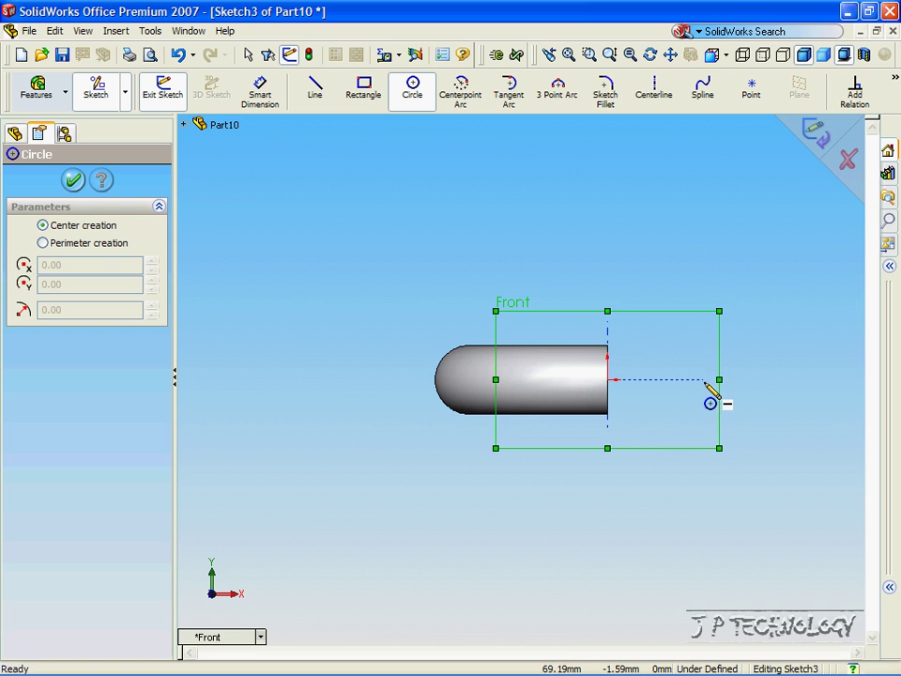
click(764, 381)
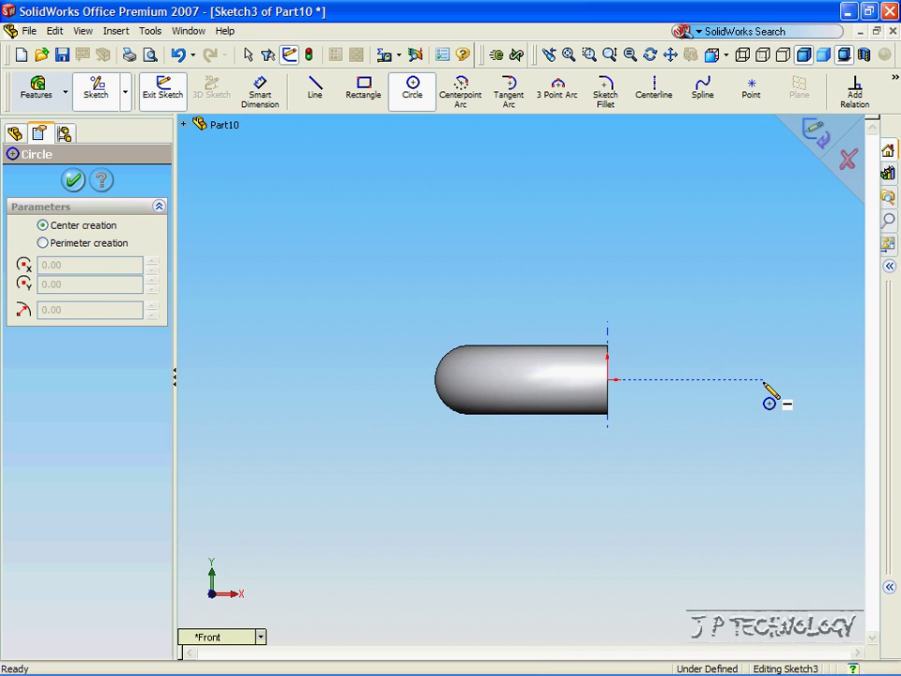
click(764, 450)
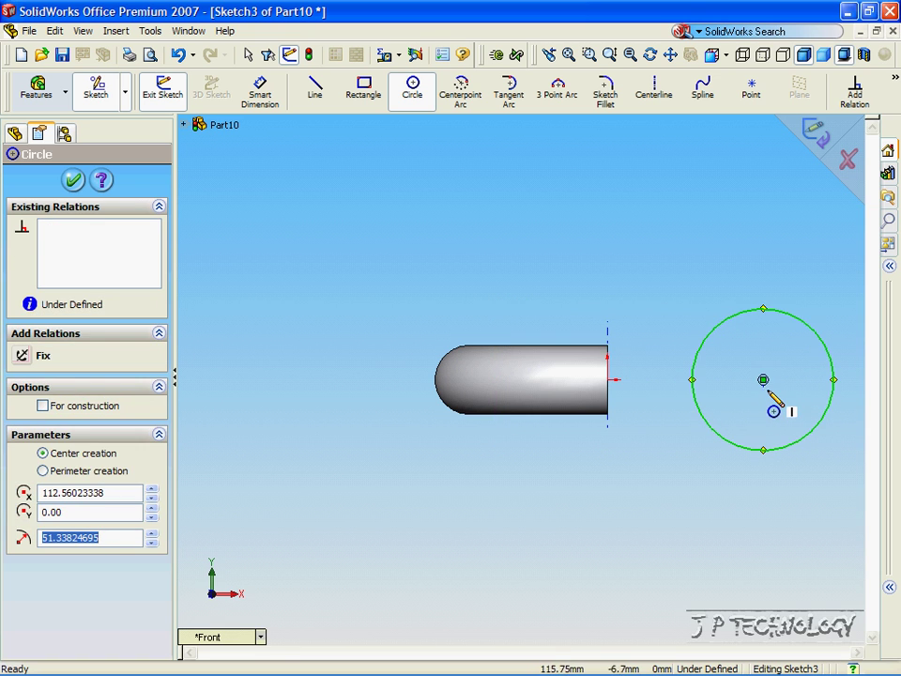
click(763, 380)
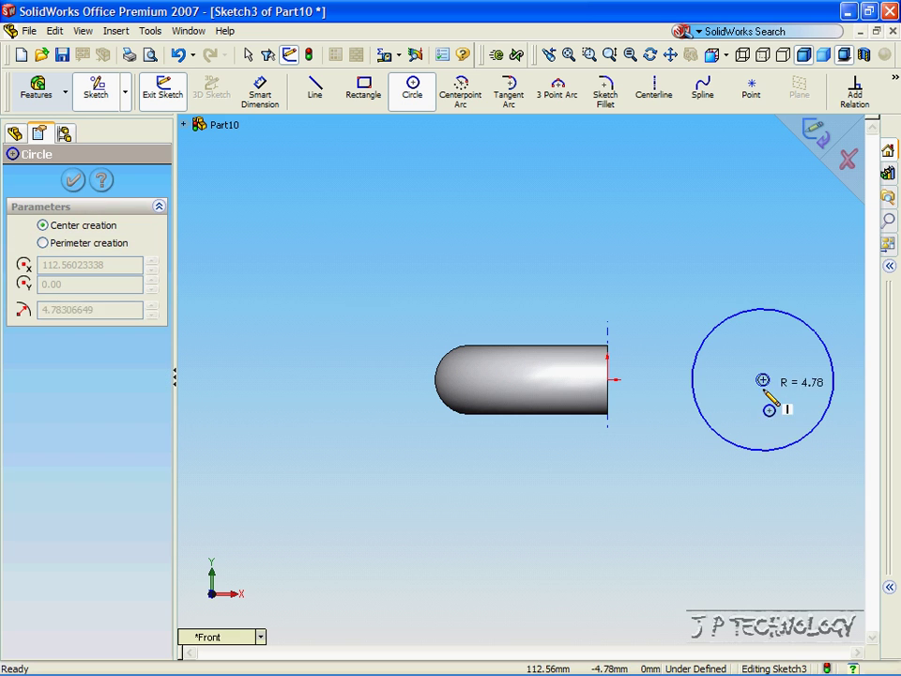
click(766, 437)
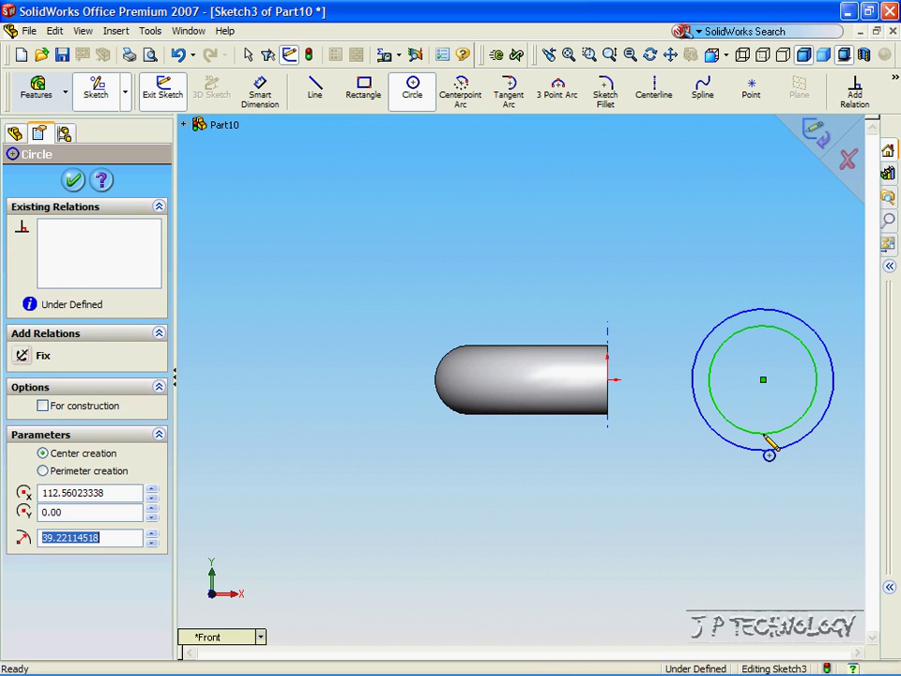
click(74, 181)
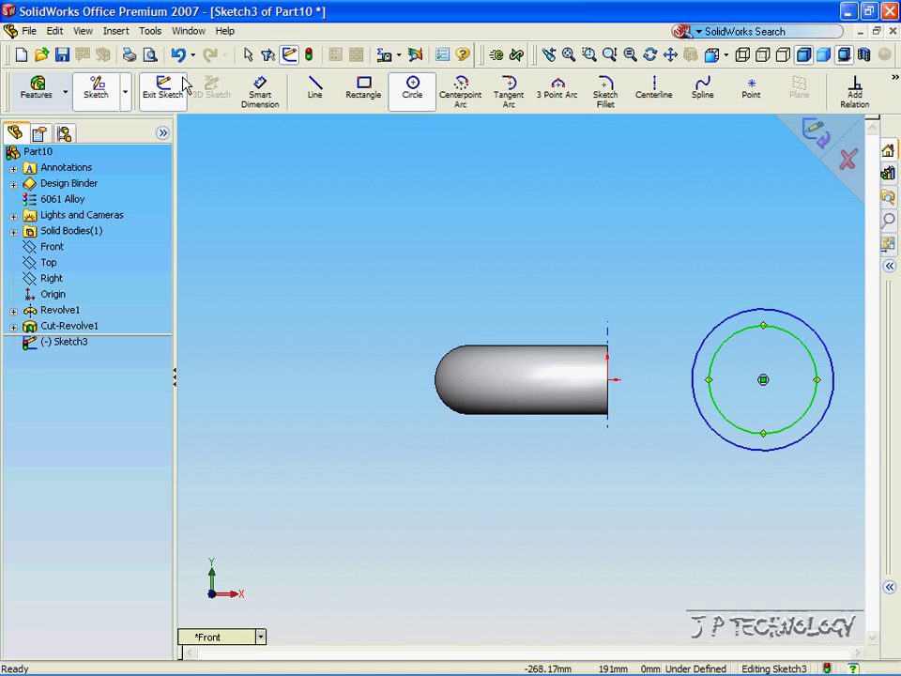
Step: Zoom out and draw a vertical centerline right of the two circles as the revolve axis
click(248, 54)
key(z)
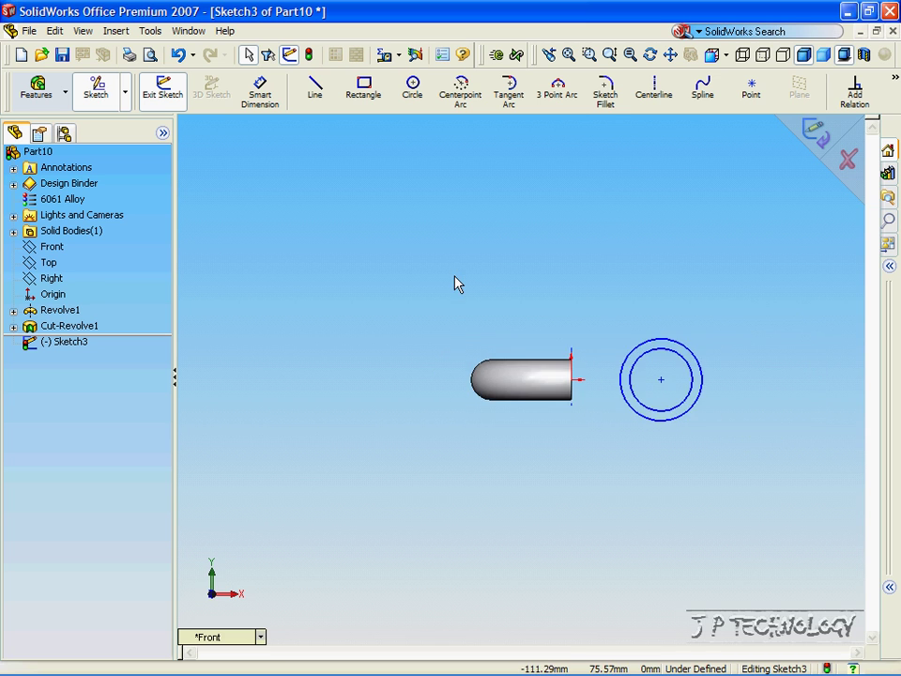
key(z)
key(z)
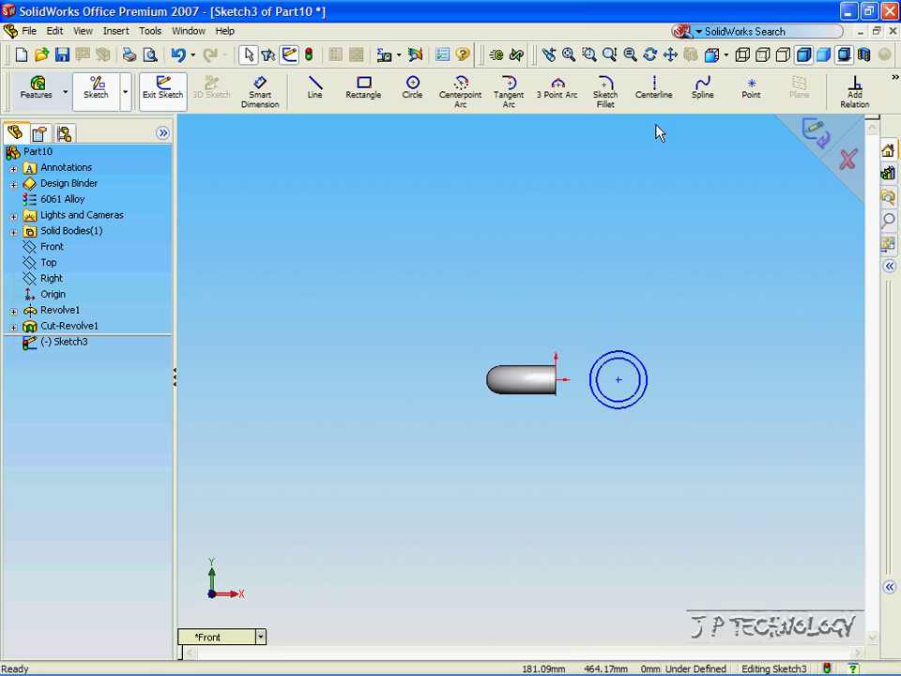
click(657, 96)
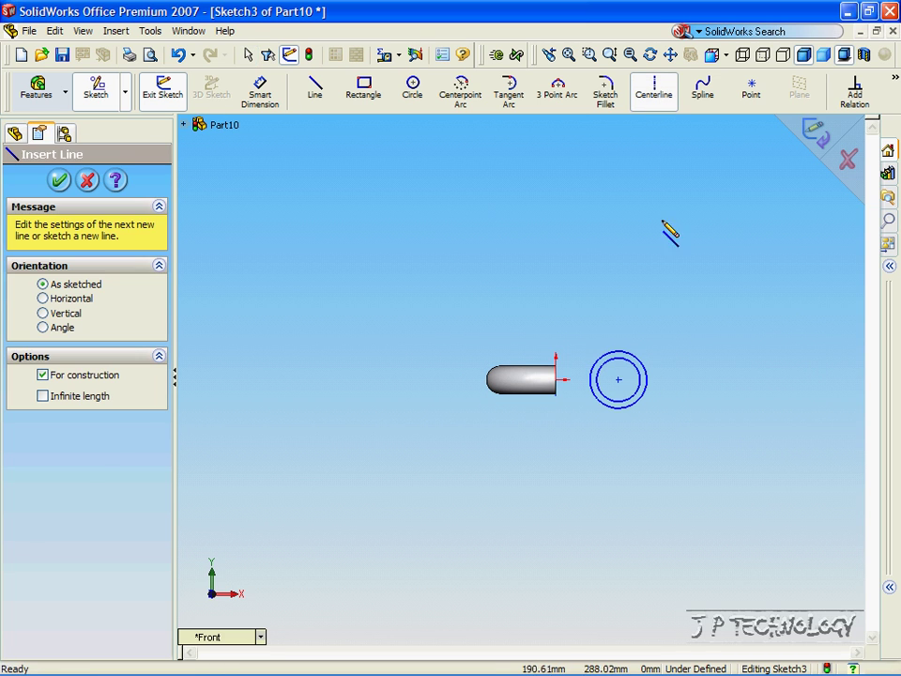
click(726, 345)
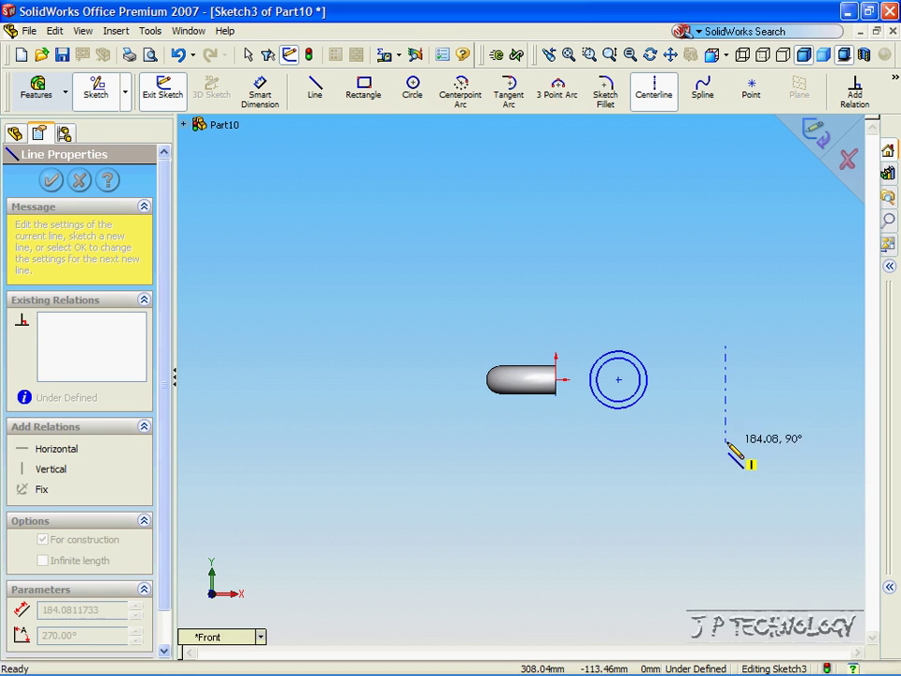
click(726, 454)
click(725, 397)
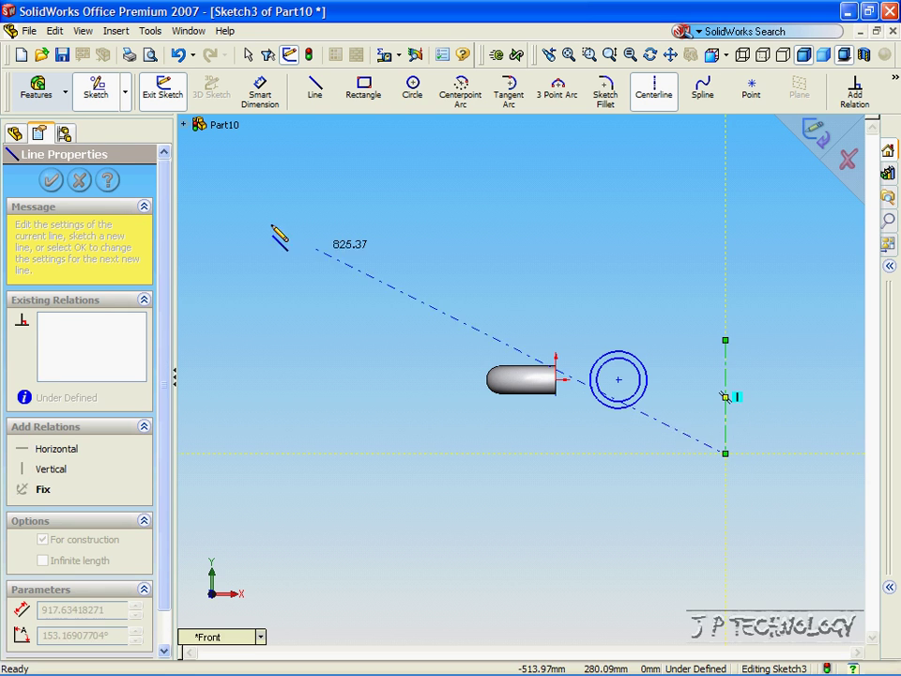
click(38, 94)
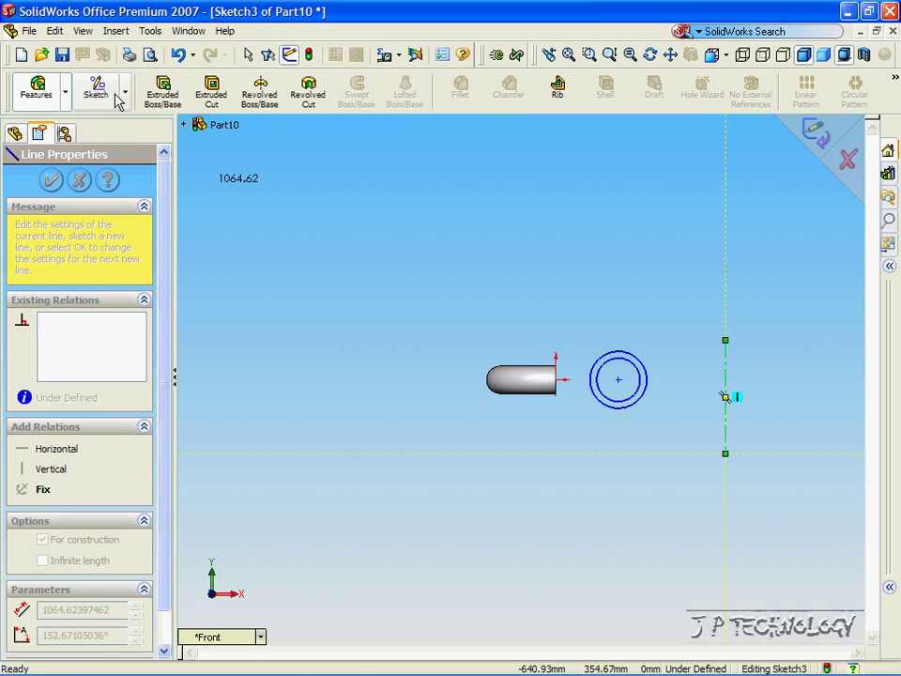
click(265, 98)
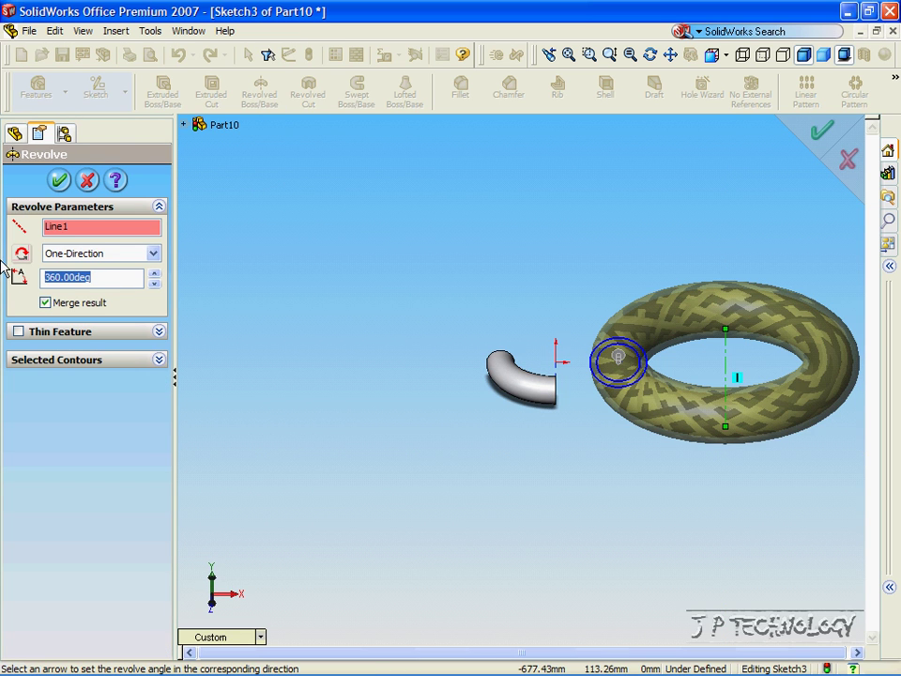
Step: Set the revolve angle to 90° and orbit to check the curved tube preview
text(90)
key(Return)
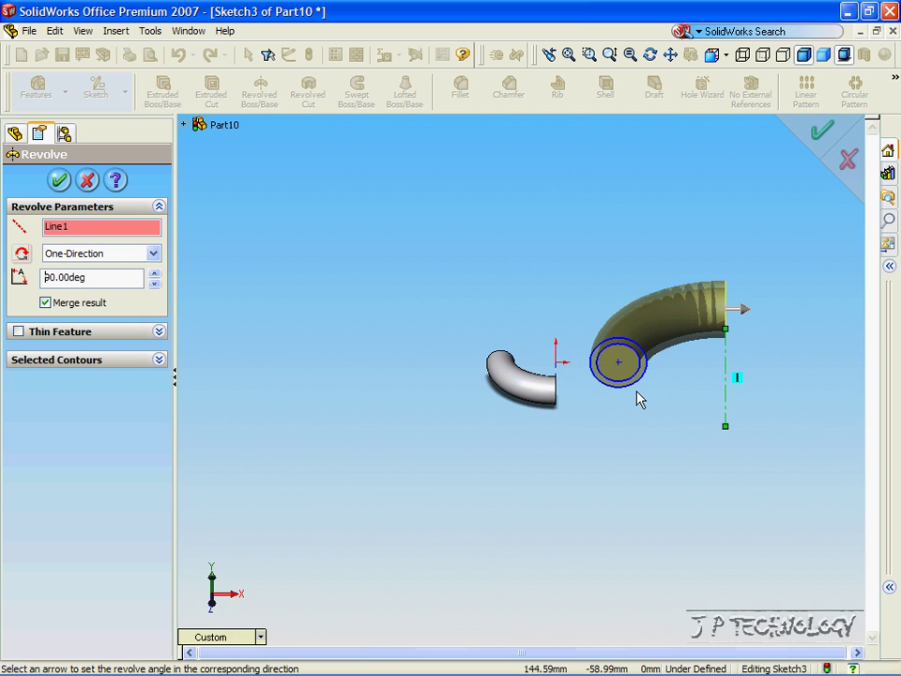
middle_drag(692, 408, 693, 357)
scroll(693, 353, down, 2)
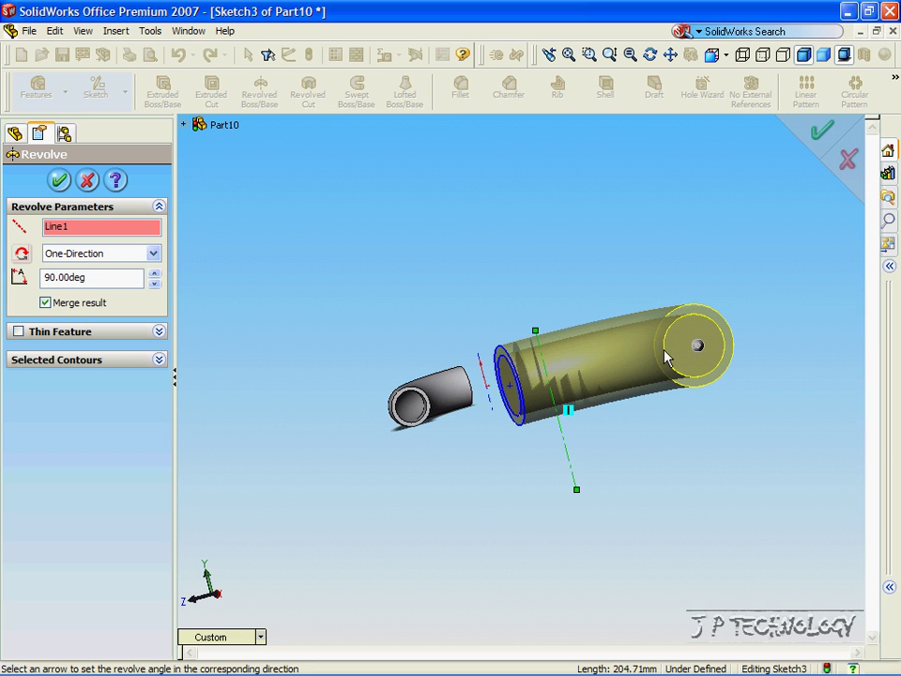
middle_drag(707, 357, 571, 385)
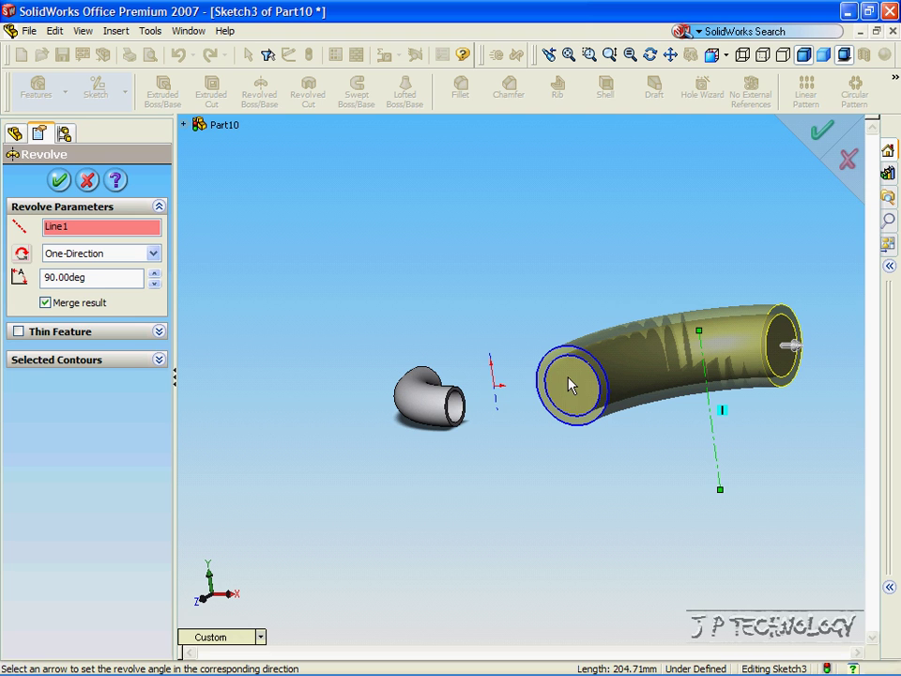
Step: Accept the 90-degree revolve, turn the pipe bends to face front, and switch to Part9
click(60, 181)
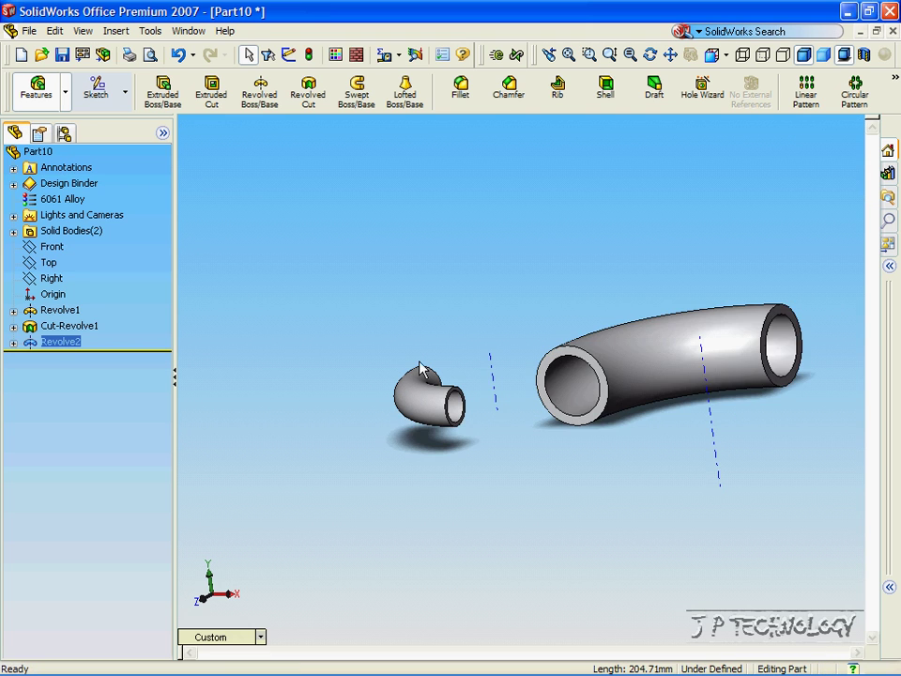
middle_drag(564, 446, 608, 376)
key(Left)
key(Left)
key(Left)
key(Left)
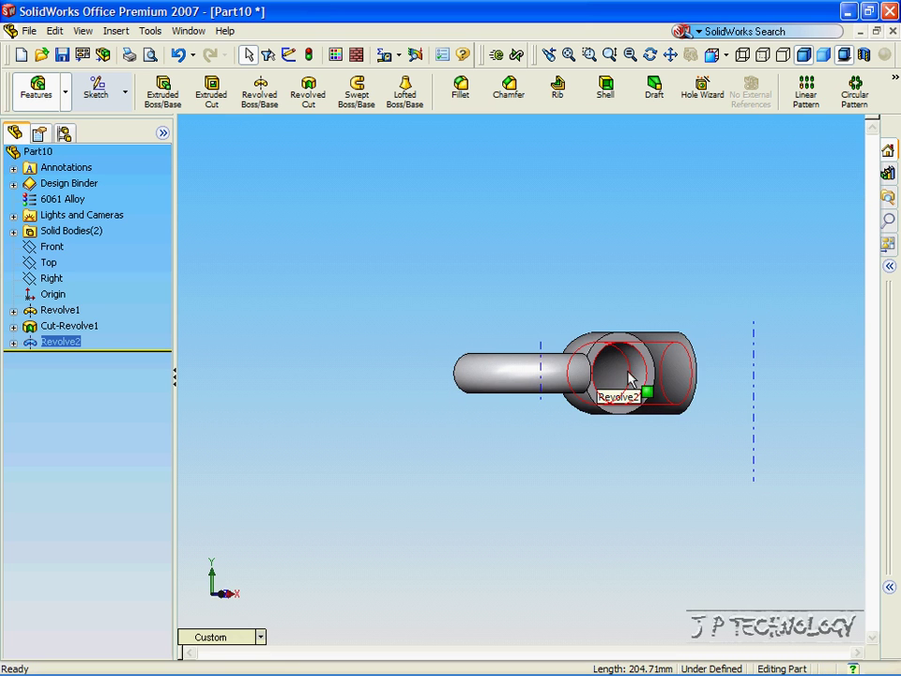
key(Left)
key(Left)
key(Left)
key(Left)
key(Left)
key(Left)
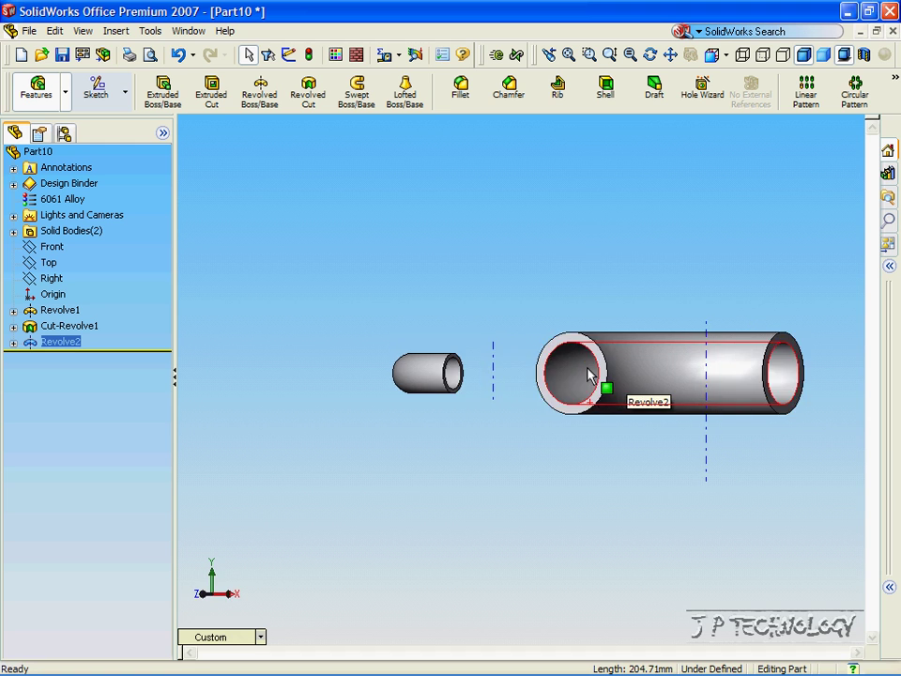
key(Left)
key(Left)
key(Left)
key(Left)
key(Left)
key(Left)
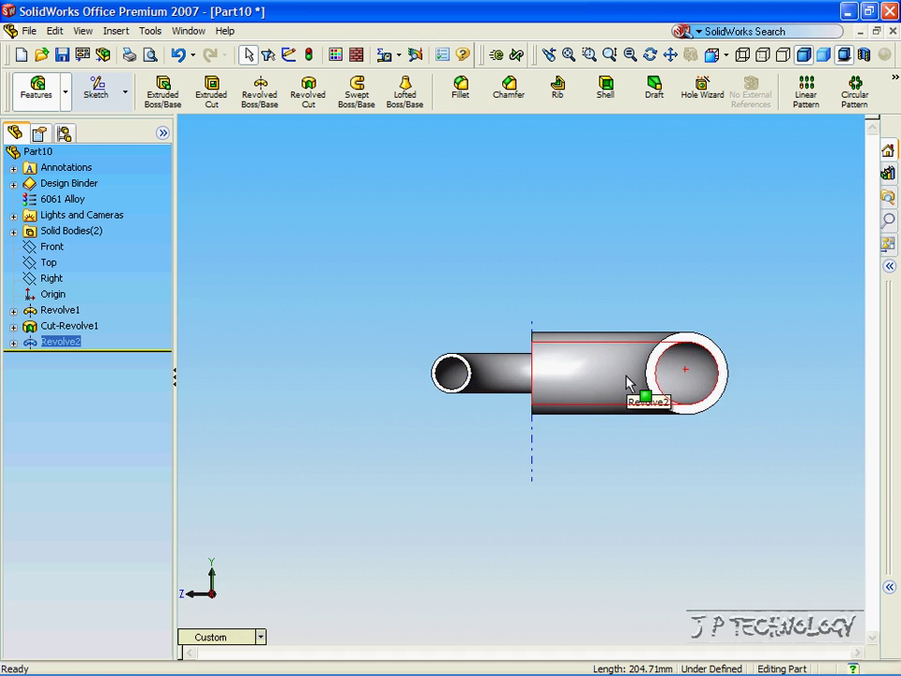
key(Escape)
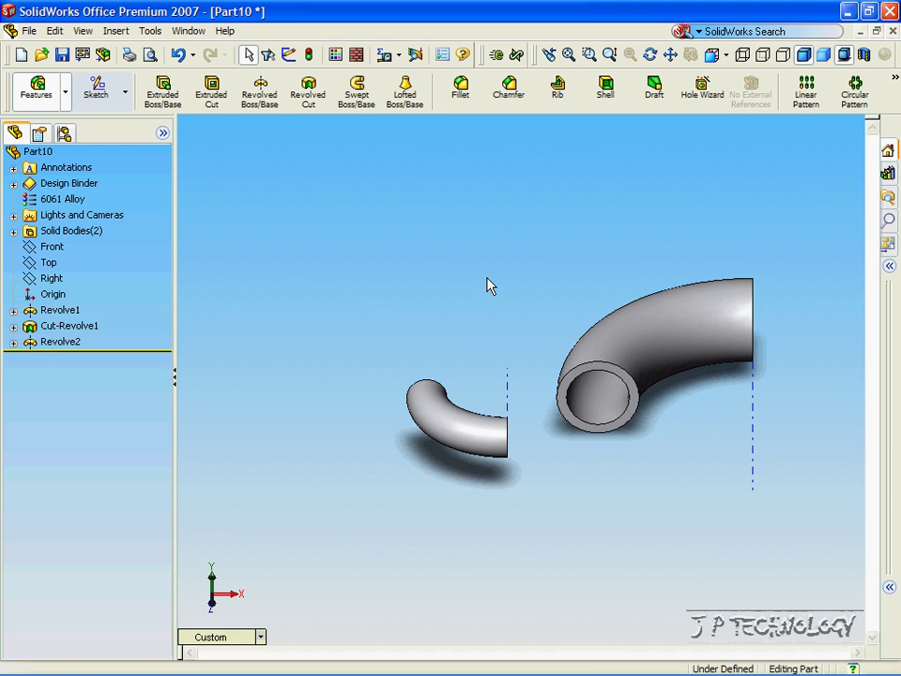
key(ctrl+Tab)
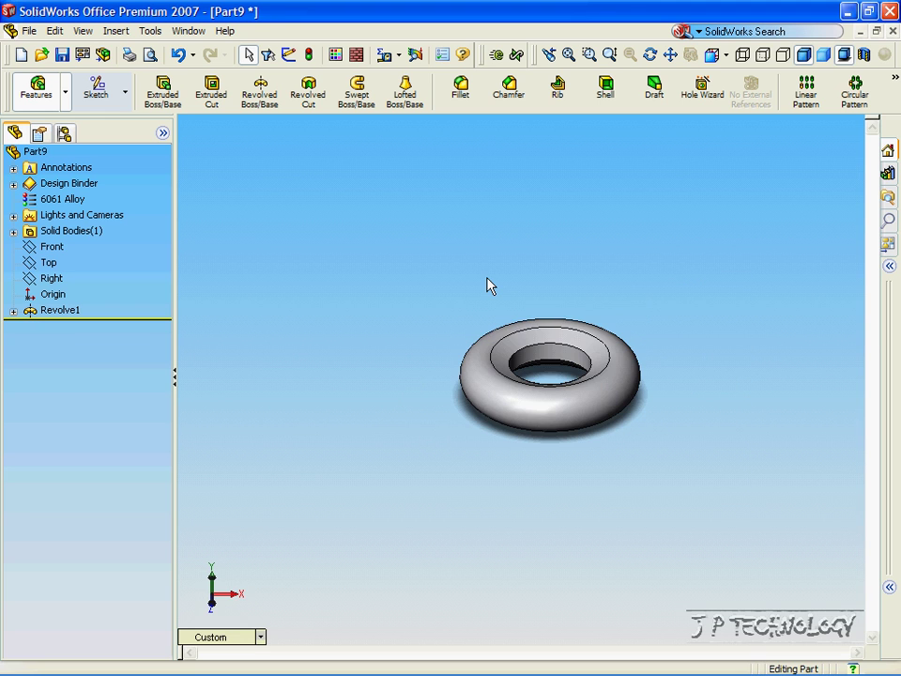
Step: Show the donut in the standard Front view and select the Front plane for sketching
click(257, 638)
click(303, 360)
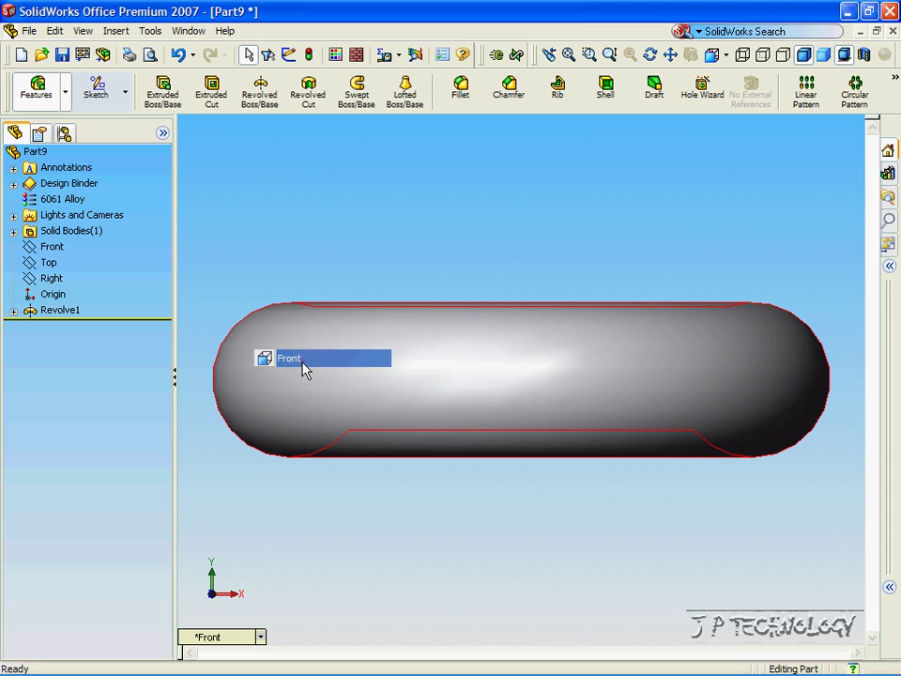
click(58, 248)
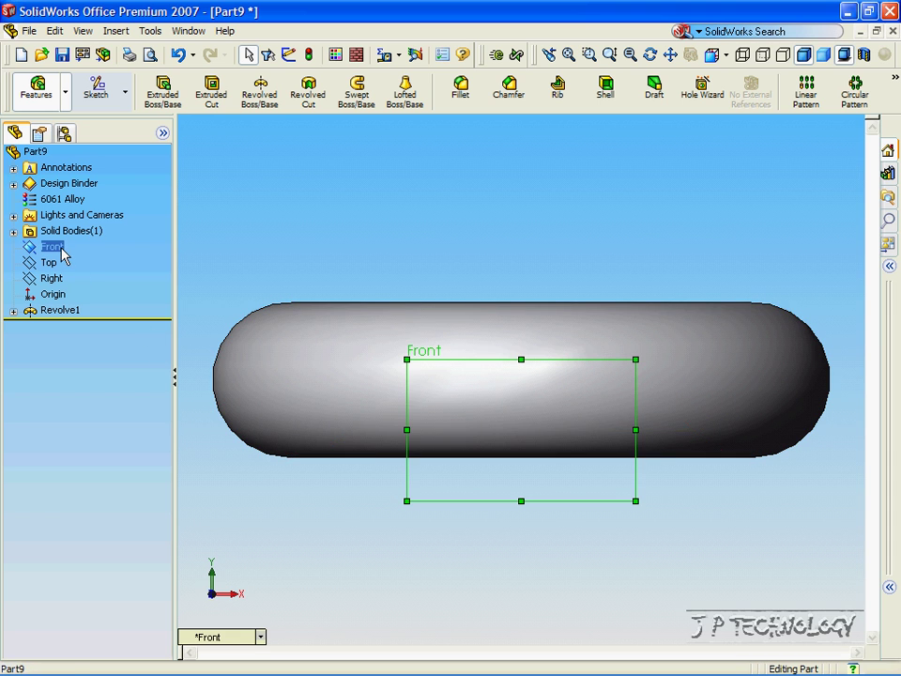
click(121, 92)
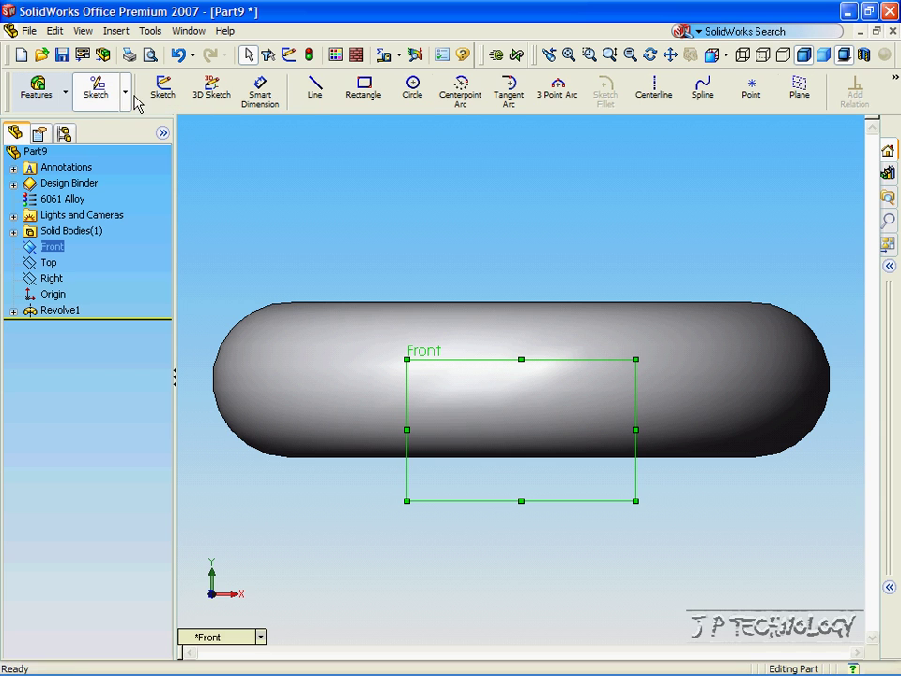
Step: Draw Sketch2, a closed seven-line zigzag overlapping the torus's left end on the Front plane
click(320, 97)
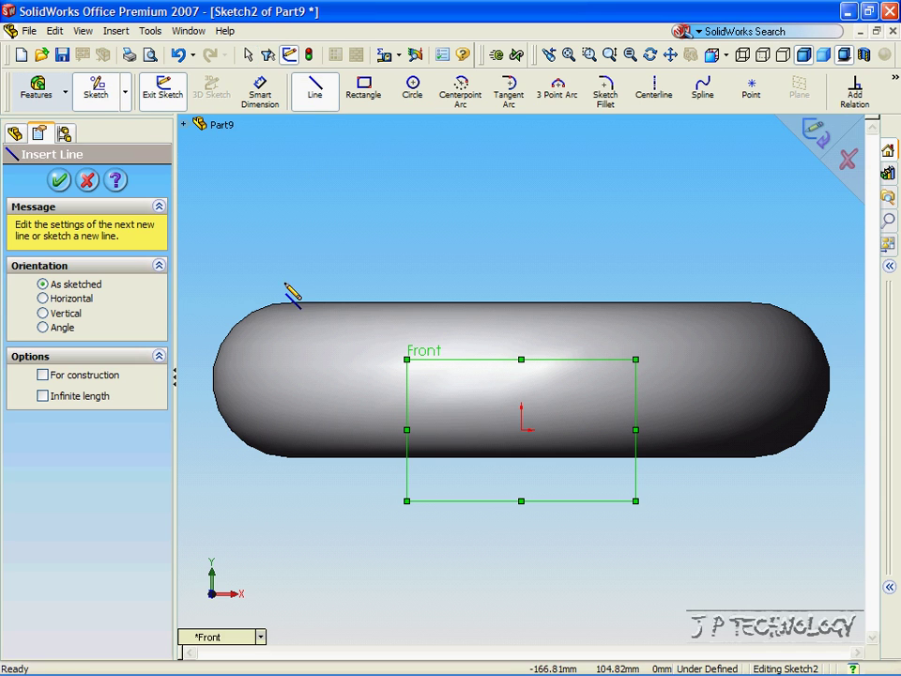
click(195, 290)
click(387, 378)
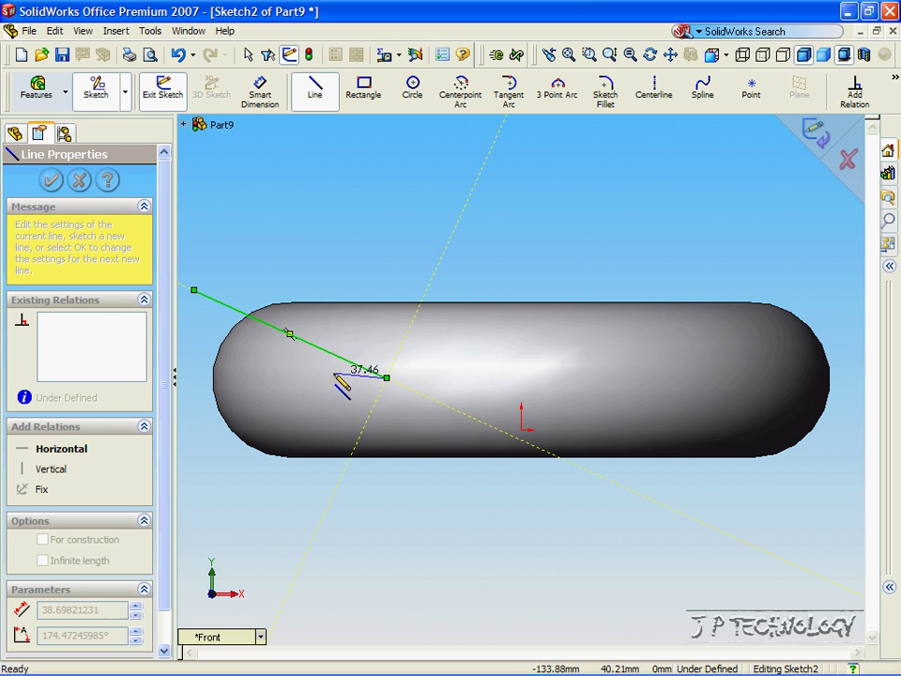
click(247, 356)
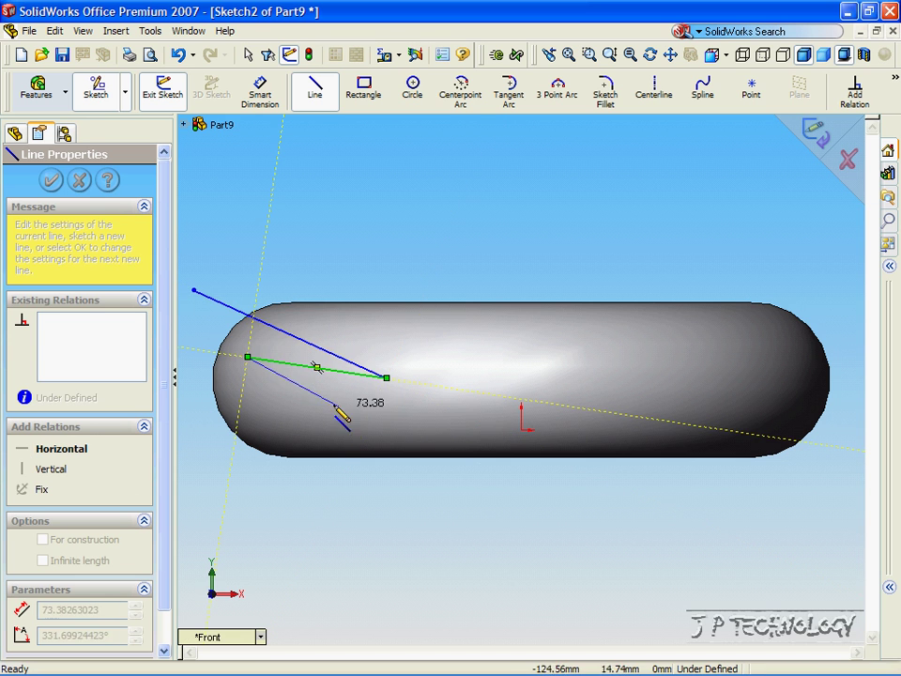
click(388, 421)
click(317, 446)
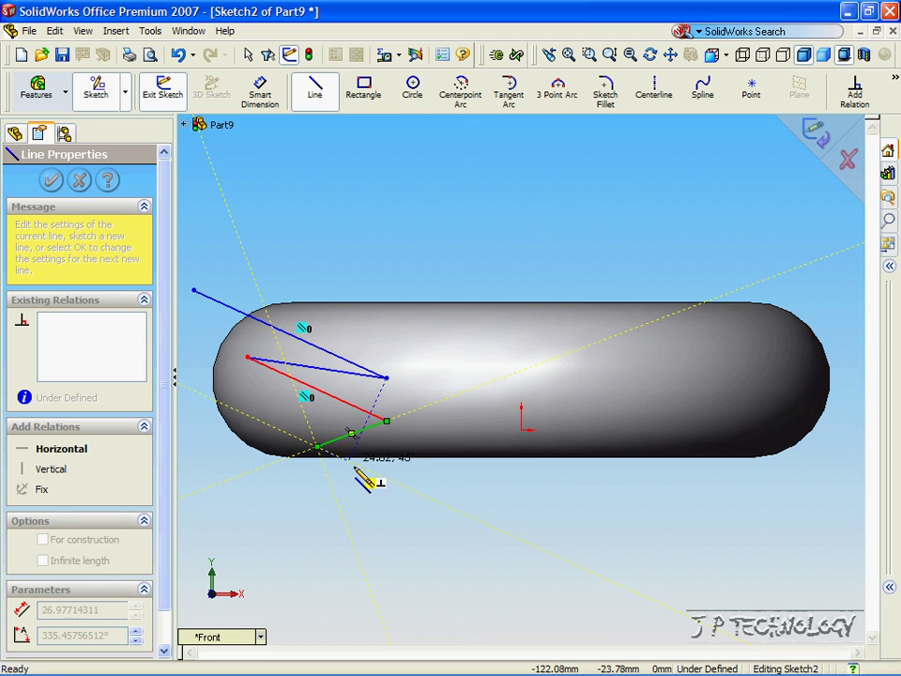
click(399, 505)
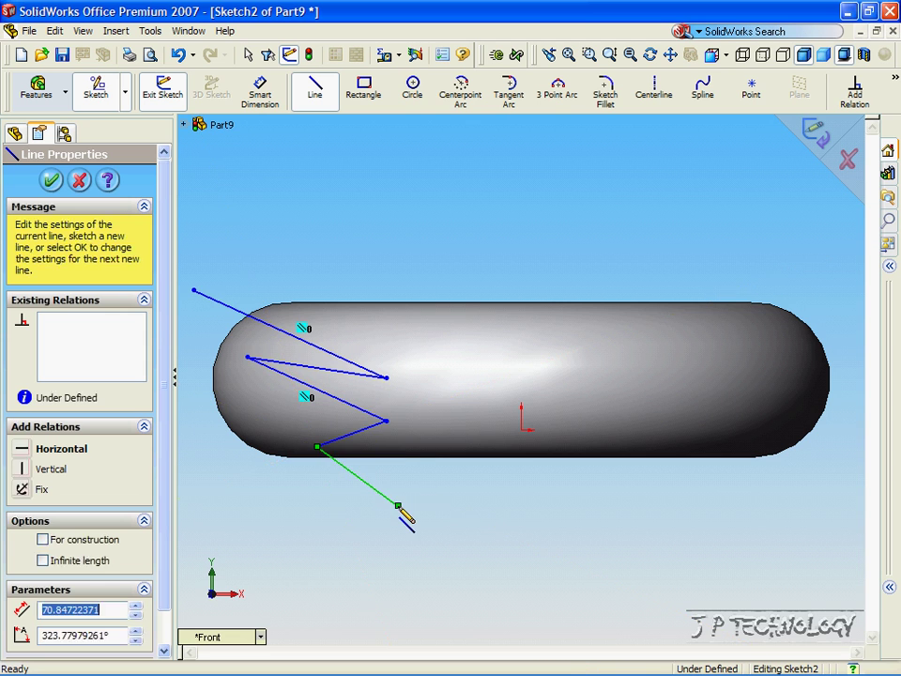
click(202, 489)
click(193, 291)
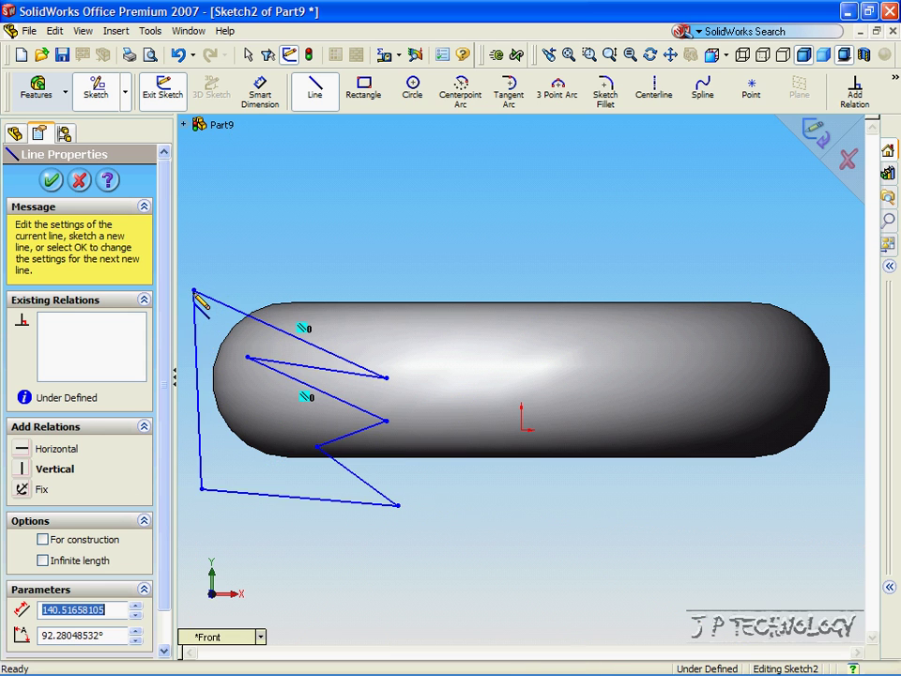
click(49, 182)
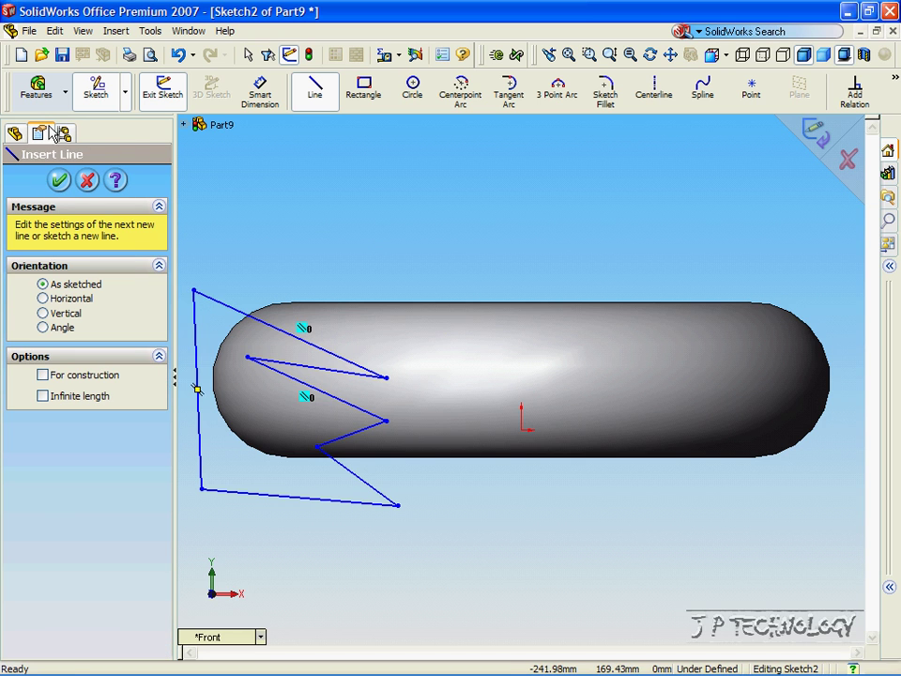
click(42, 94)
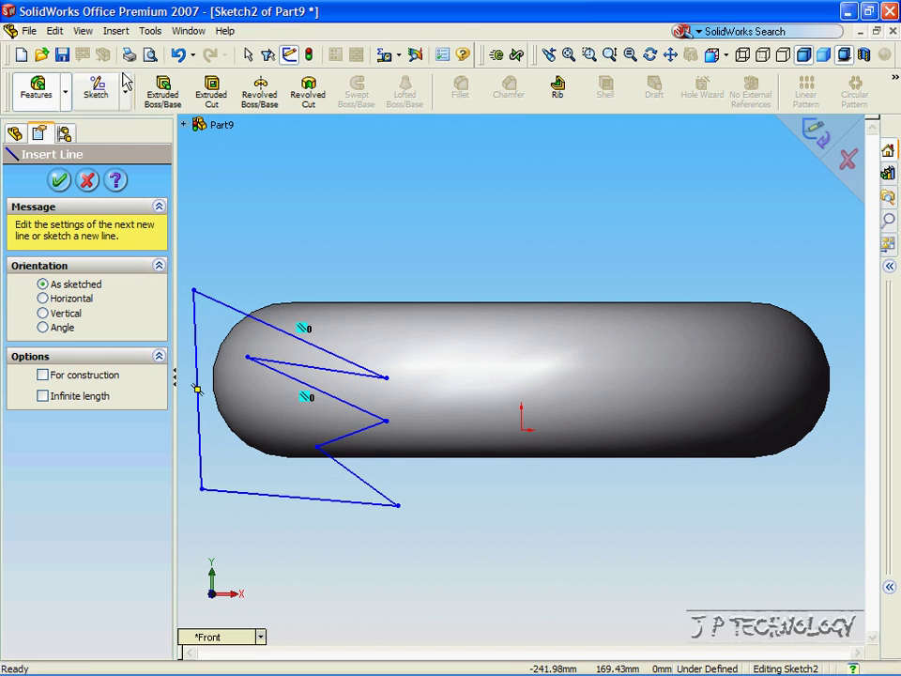
Step: Revolve-cut Sketch2 360° around the donut's central temporary axis, Axis<1>
click(310, 94)
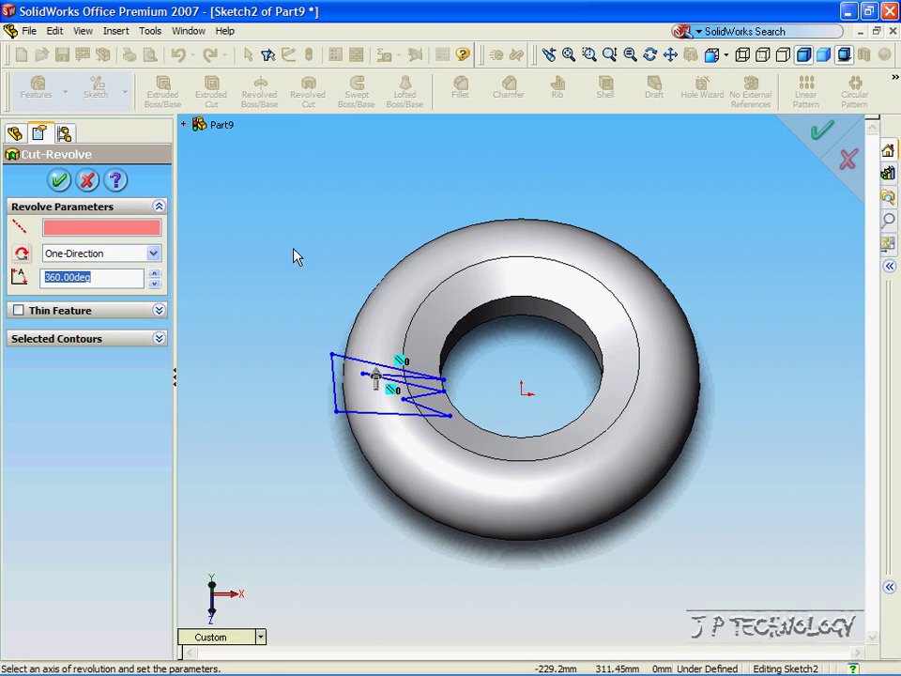
click(83, 31)
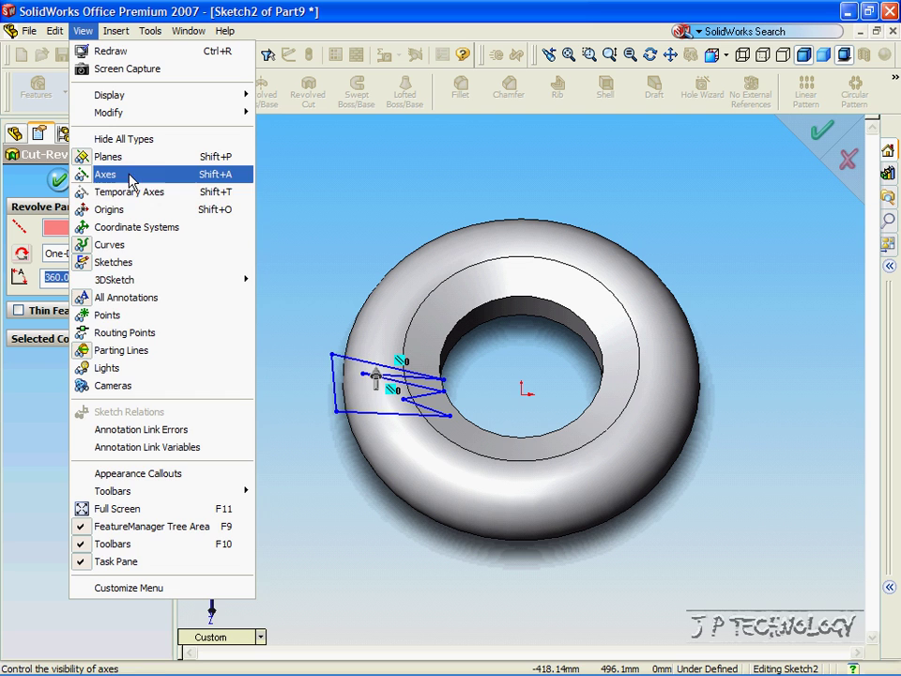
click(179, 191)
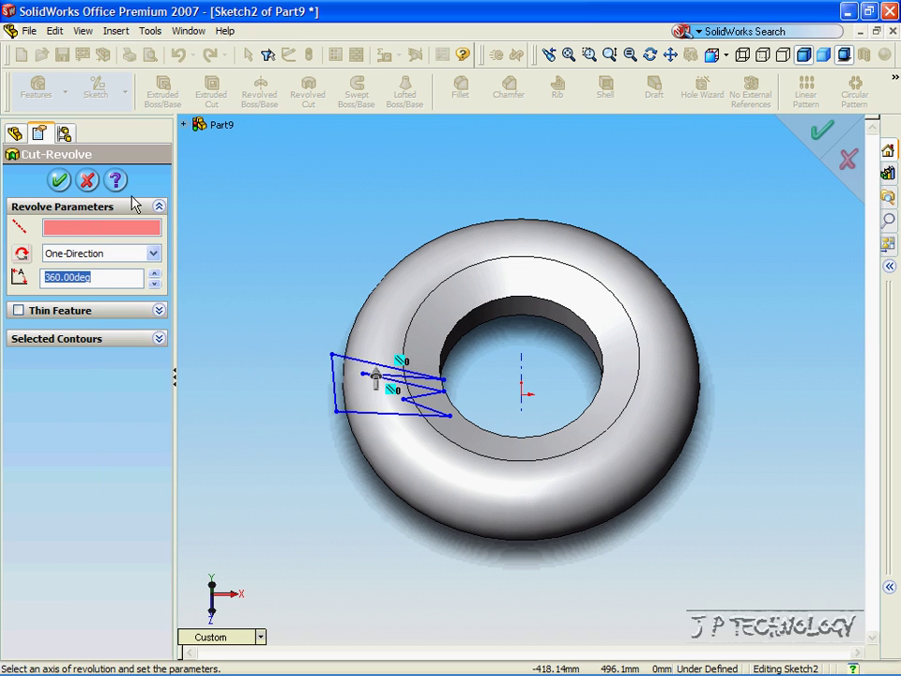
click(524, 374)
key(ctrl+1)
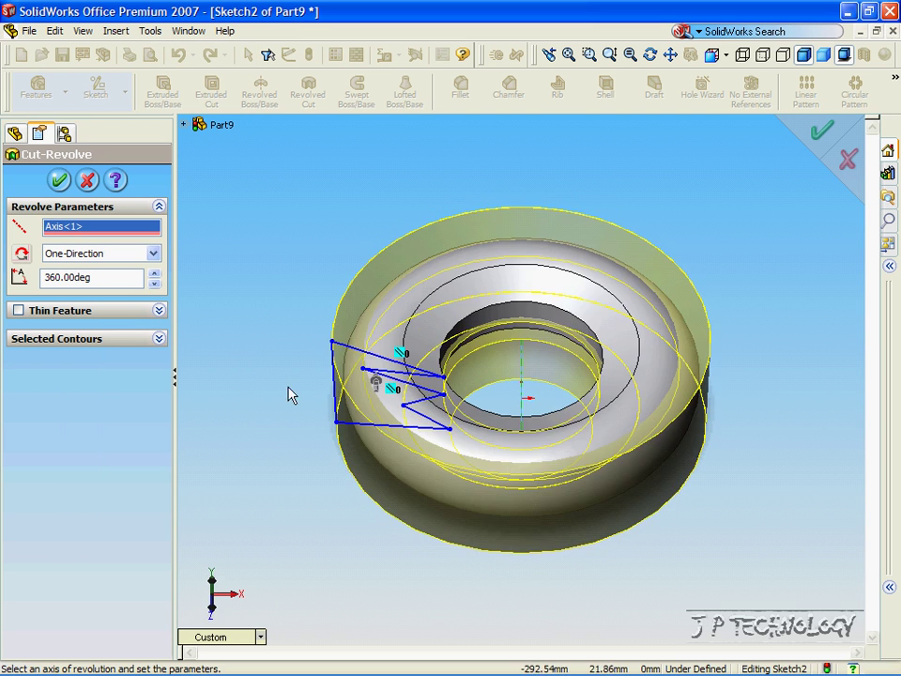
key(ctrl+7)
click(59, 179)
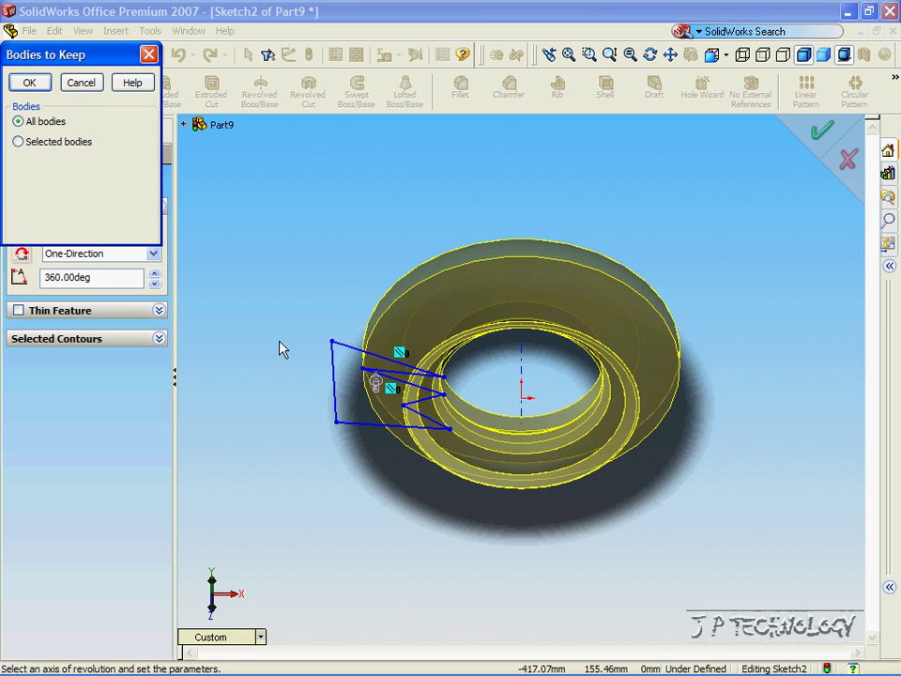
click(40, 83)
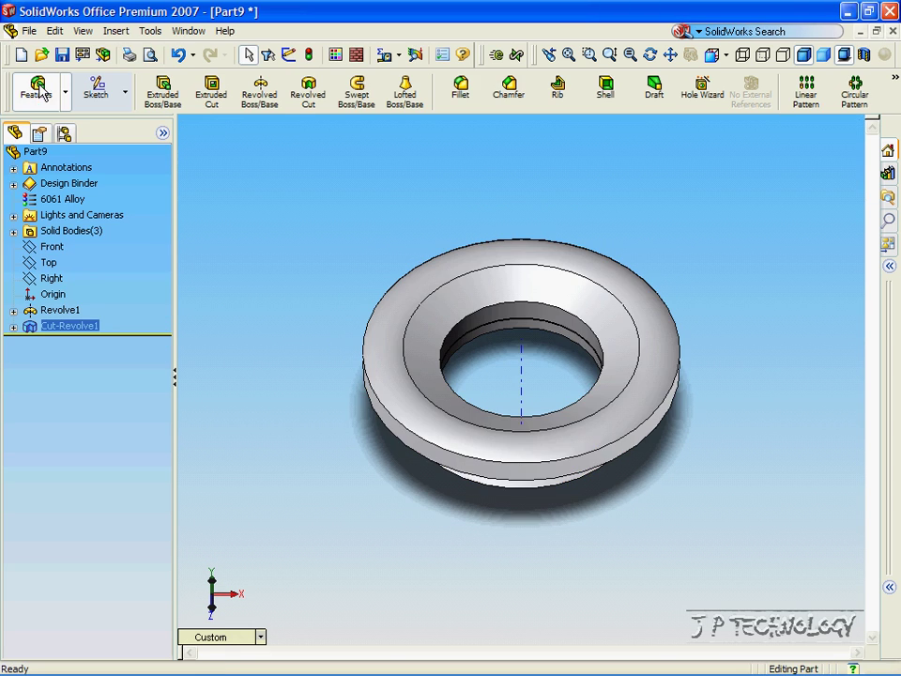
key(ctrl+1)
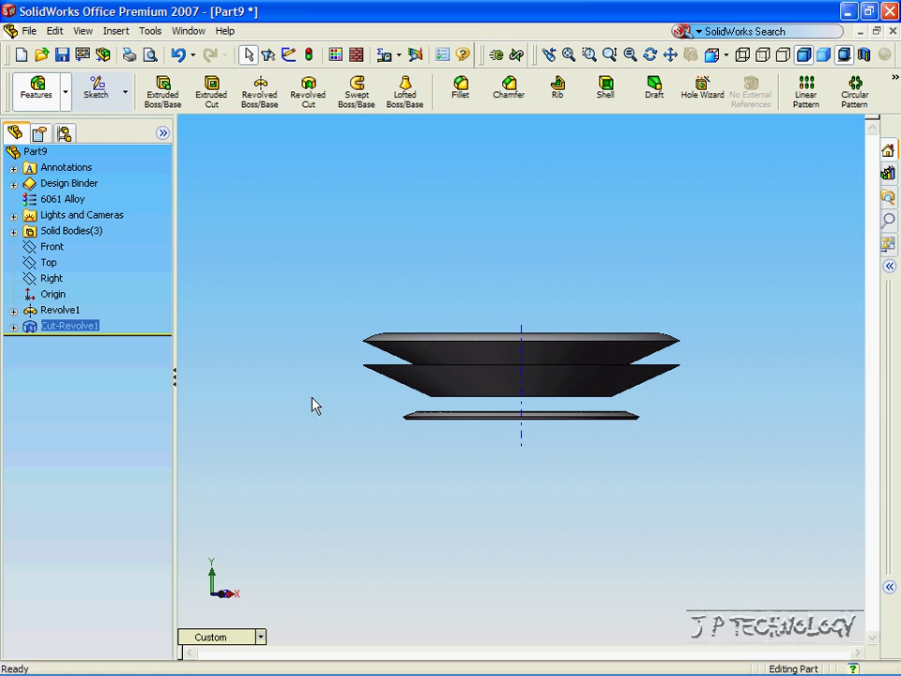
click(312, 404)
key(ctrl+7)
key(Up)
key(Up)
key(Up)
key(Up)
key(Up)
key(Up)
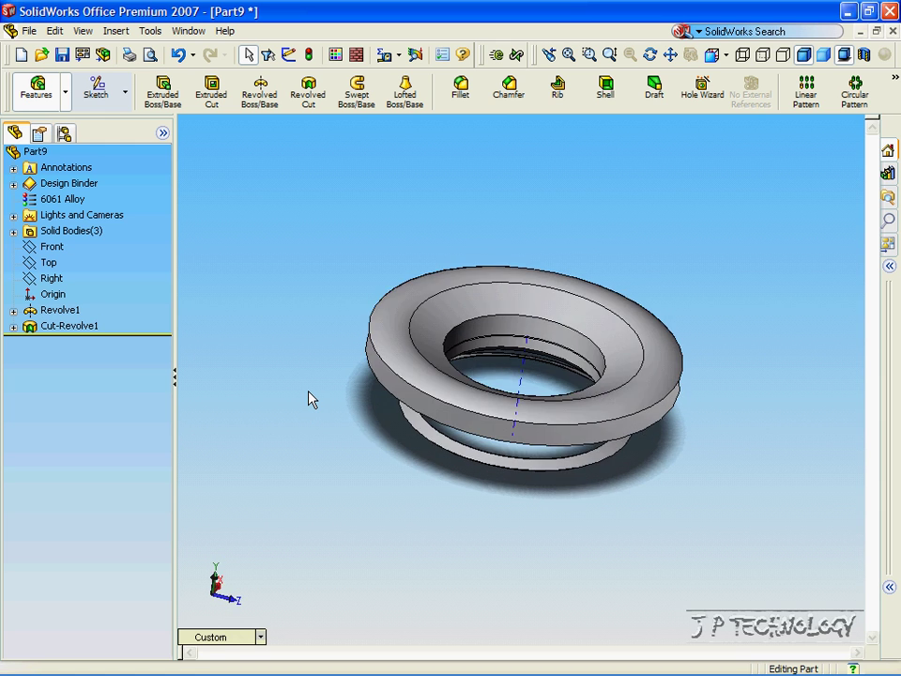
key(Up)
key(Up)
key(Up)
key(Up)
key(Up)
key(Up)
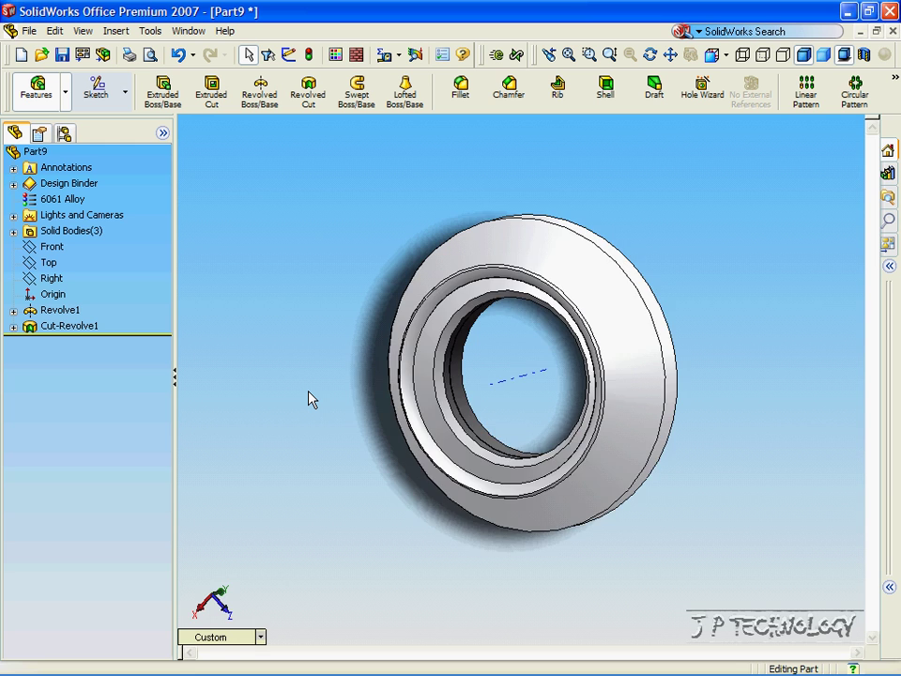
key(Up)
key(Up)
key(Up)
key(Up)
key(Up)
key(Up)
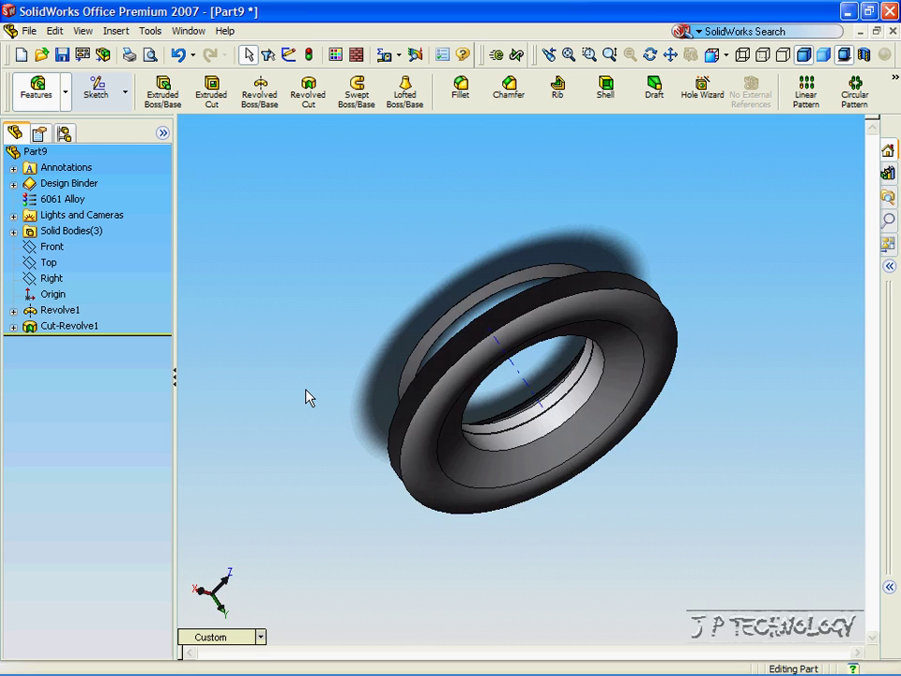
key(Up)
key(Up)
key(Up)
key(Up)
key(Up)
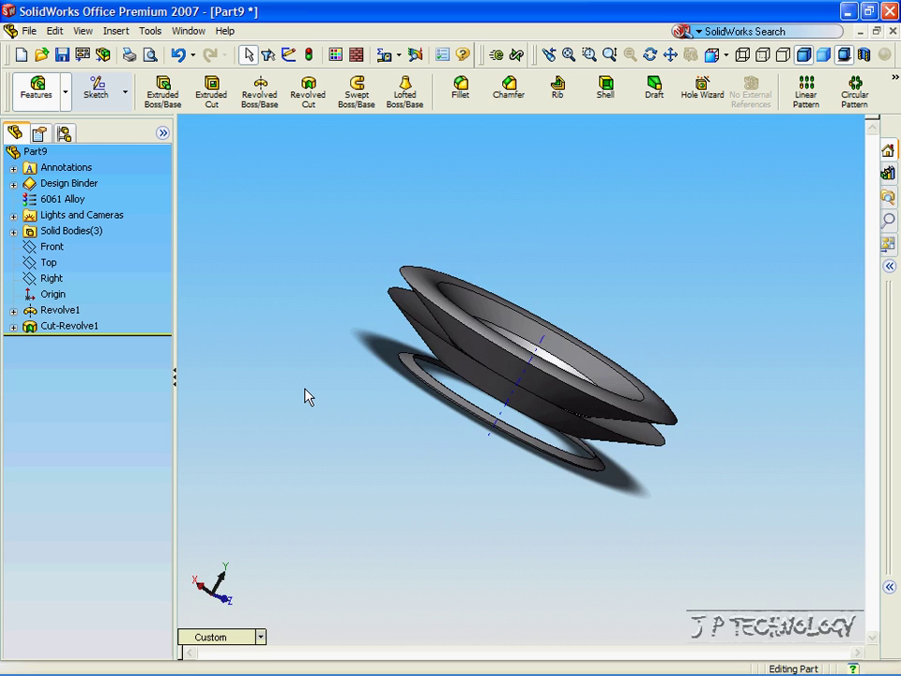